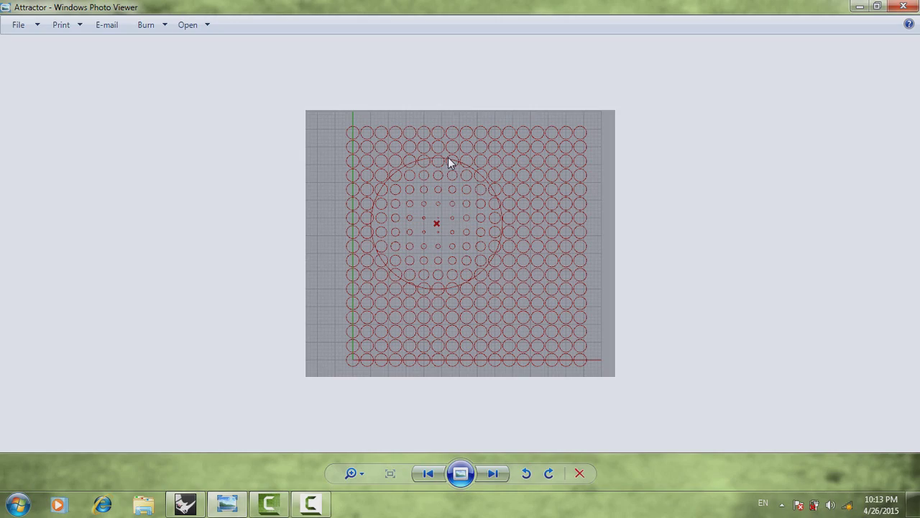
# Put away the reference picture, switch to Rhinoceros and start Grasshopper.
pyautogui.click(859, 7)
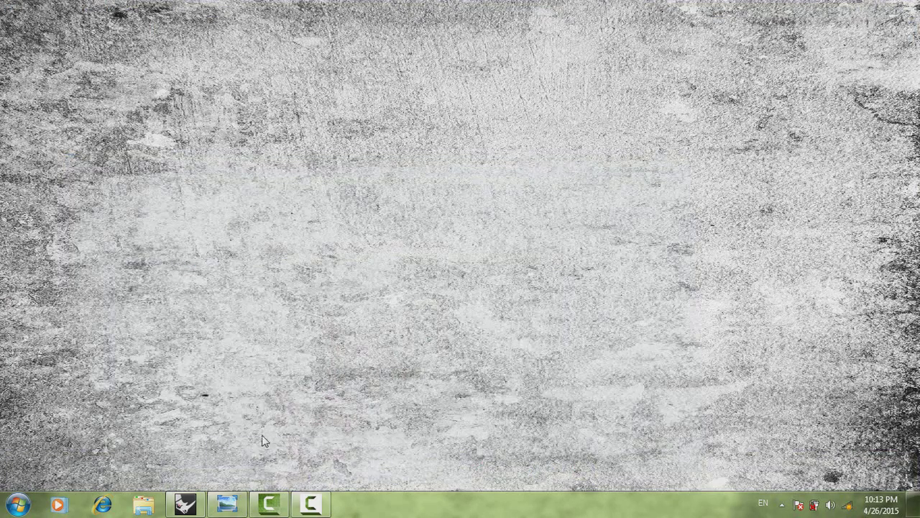
pyautogui.click(185, 505)
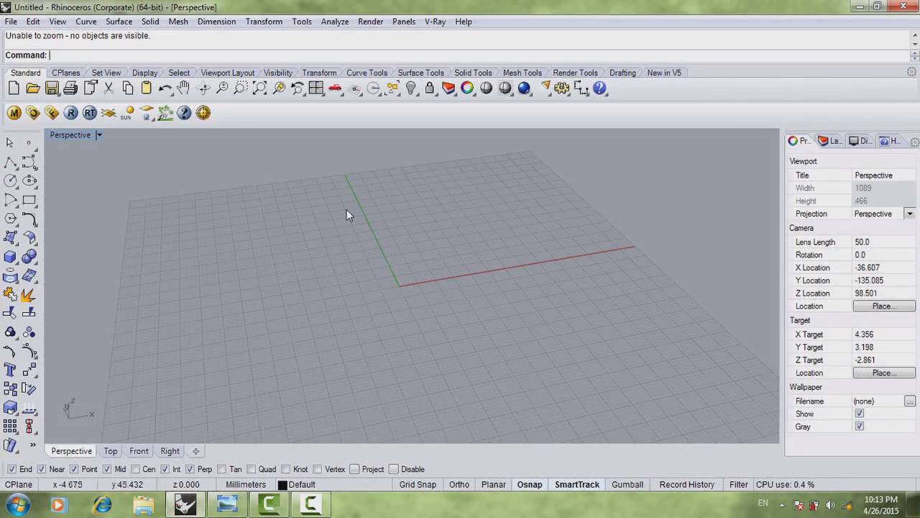
pyautogui.write('Grasshopper')
pyautogui.press('Return')
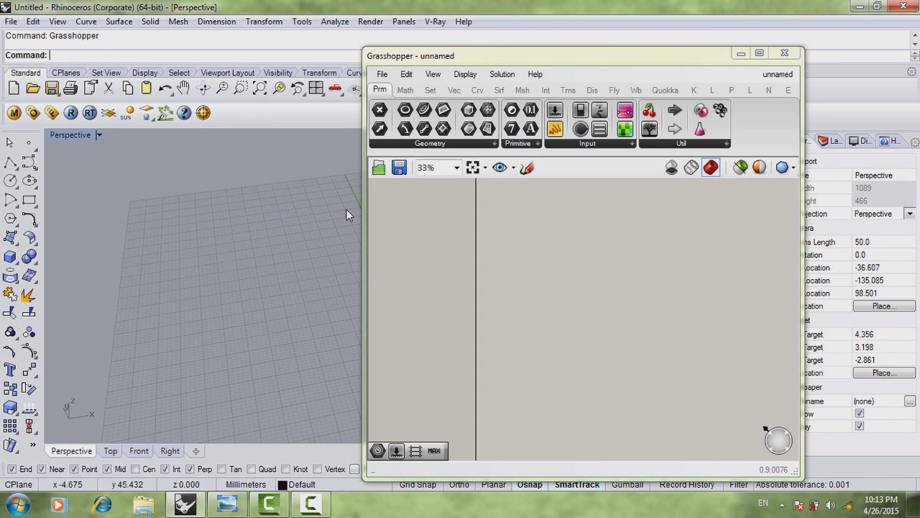
# Find the Rectangular grid component and place it on the Grasshopper canvas.
pyautogui.scroll(-4, 589, 310)
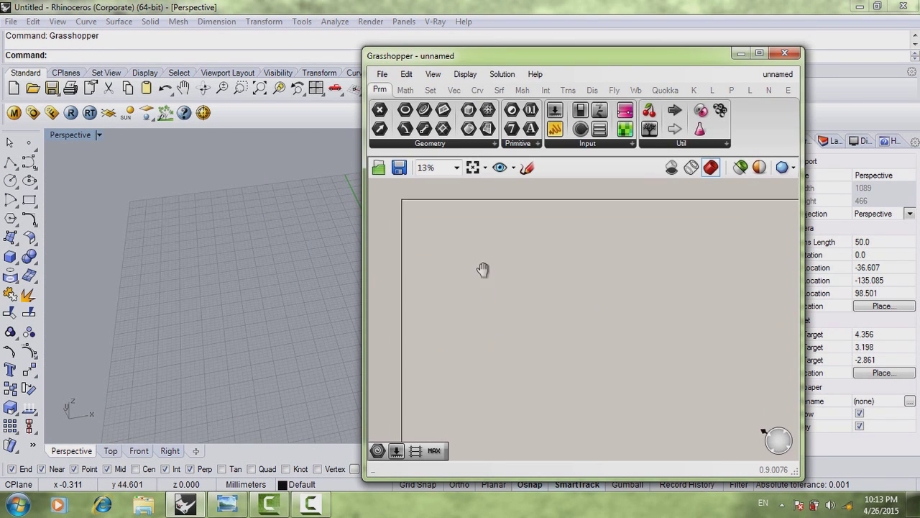
pyautogui.scroll(4, 467, 263)
pyautogui.scroll(2, 467, 263)
pyautogui.keyDown('shift'); pyautogui.moveTo(289, 302); pyautogui.dragTo(155, 337, button='right'); pyautogui.keyUp('shift')
pyautogui.moveTo(238, 302); pyautogui.dragTo(154, 302, button='right')
pyautogui.scroll(6, 228, 274)
pyautogui.keyDown('shift'); pyautogui.moveTo(228, 273); pyautogui.dragTo(212, 288, button='right'); pyautogui.keyUp('shift')
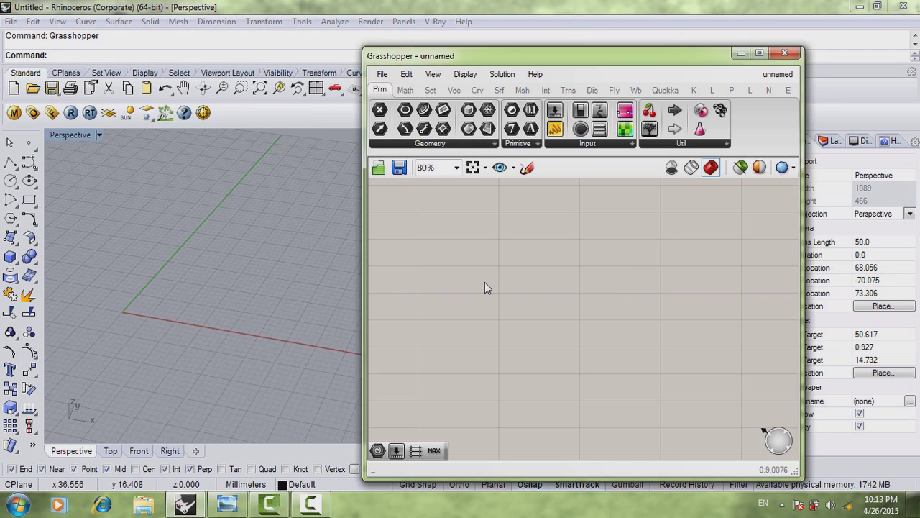
pyautogui.doubleClick(485, 283)
pyautogui.write('g')
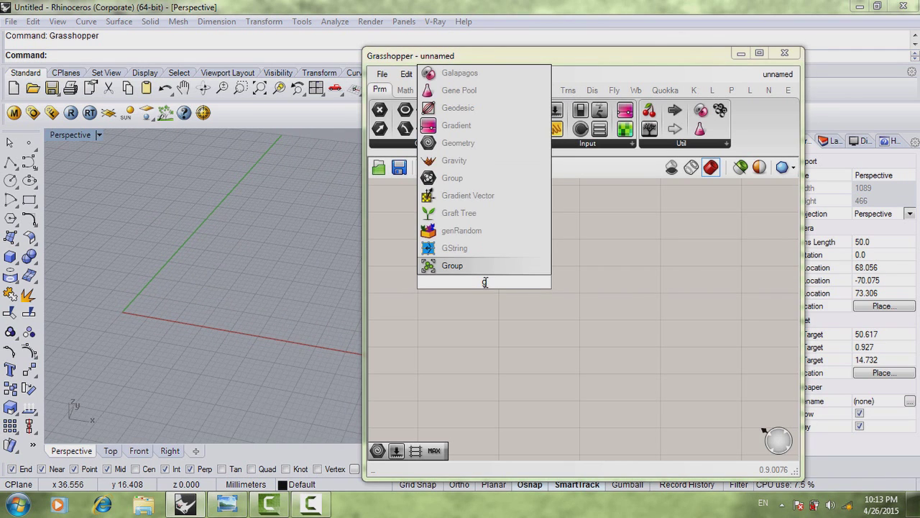
pyautogui.press('BackSpace')
pyautogui.write('gri')
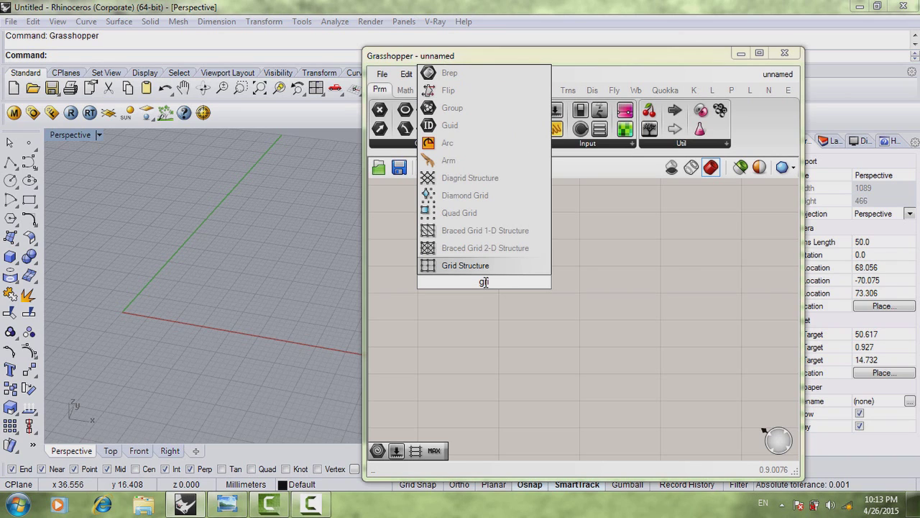
pyautogui.press('BackSpace')
pyautogui.press('BackSpace')
pyautogui.write('rec')
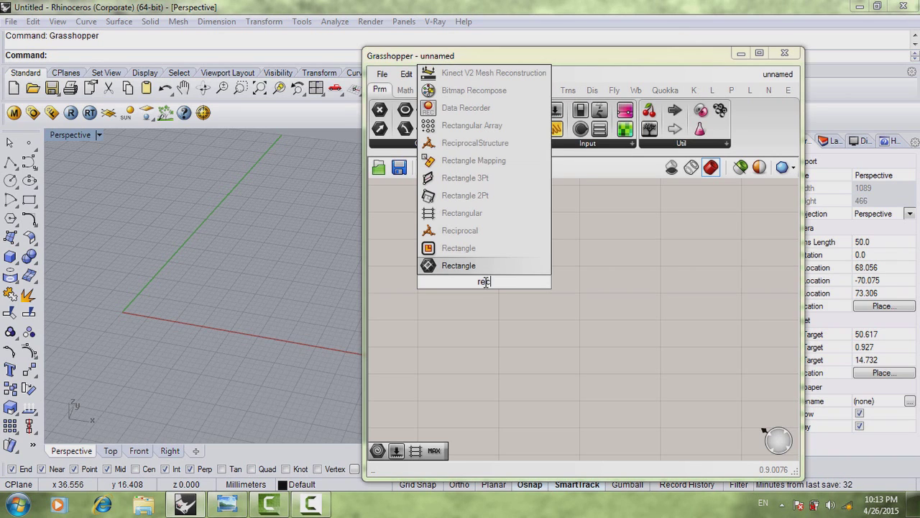
pyautogui.click(469, 213)
pyautogui.moveTo(481, 244); pyautogui.dragTo(509, 277)
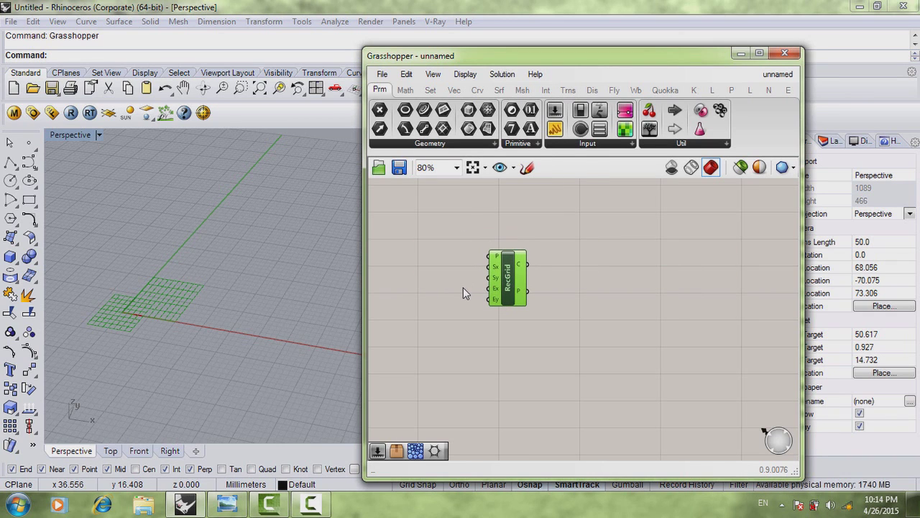
# Check the size and extent inputs of the RecGrid component and add a number slider beside it.
pyautogui.moveTo(464, 289); pyautogui.dragTo(492, 288, button='right')
pyautogui.scroll(2, 539, 270)
pyautogui.scroll(-1, 515, 299)
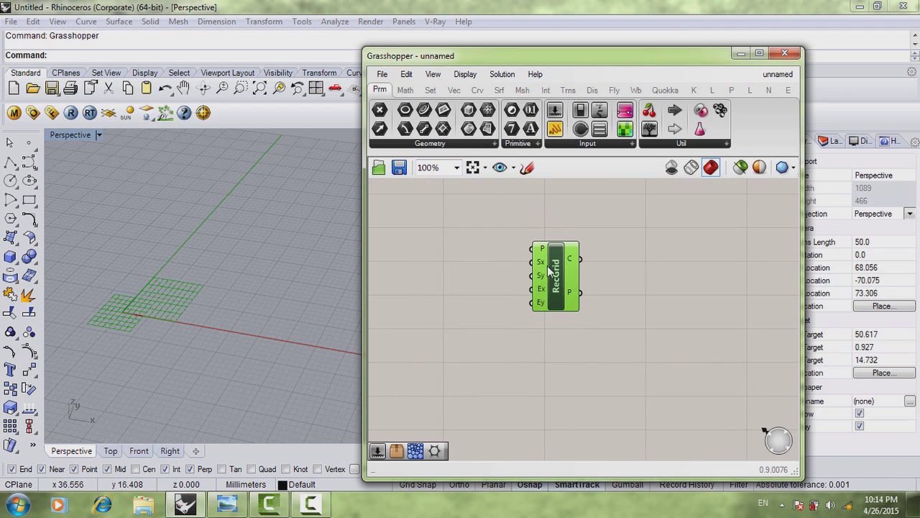
pyautogui.moveTo(541, 266)
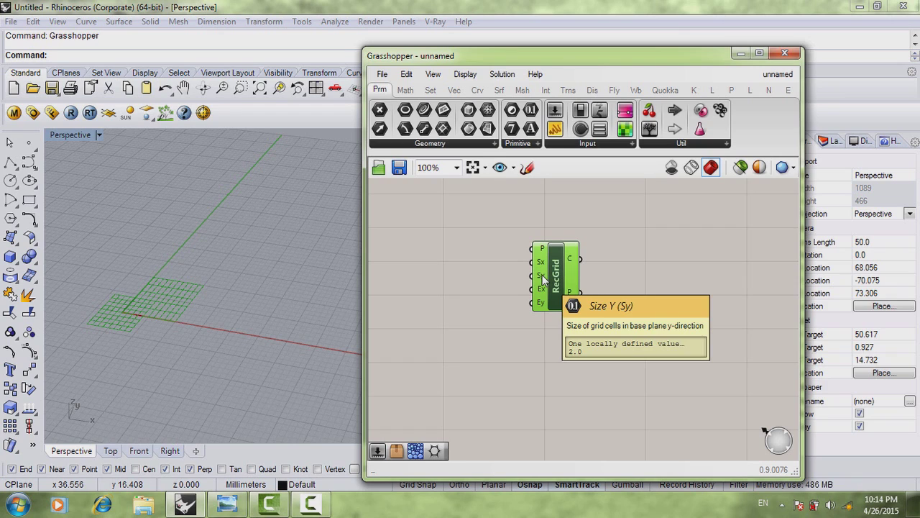
pyautogui.moveTo(542, 290)
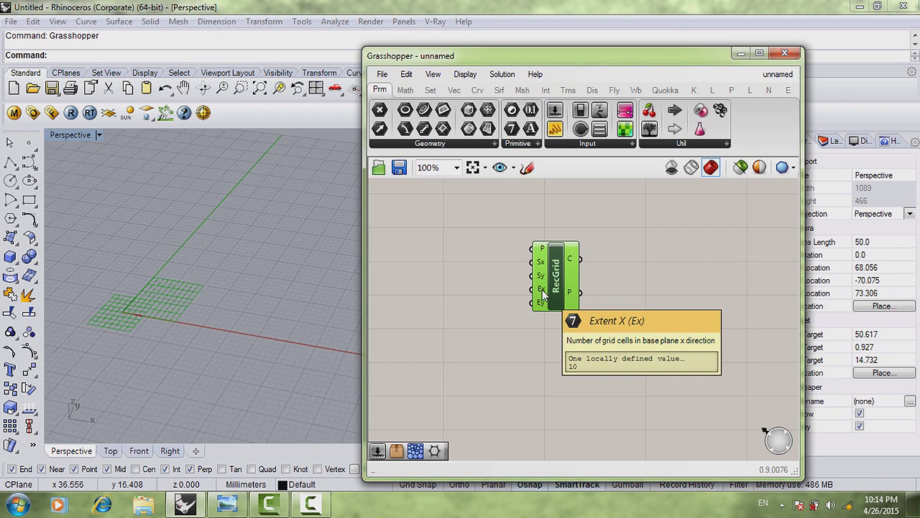
pyautogui.doubleClick(454, 325)
pyautogui.write('slider')
pyautogui.press('Up')
pyautogui.press('Return')
# Set the number slider's maximum to 50 and its precision to 2 digits.
pyautogui.rightClick(454, 325)
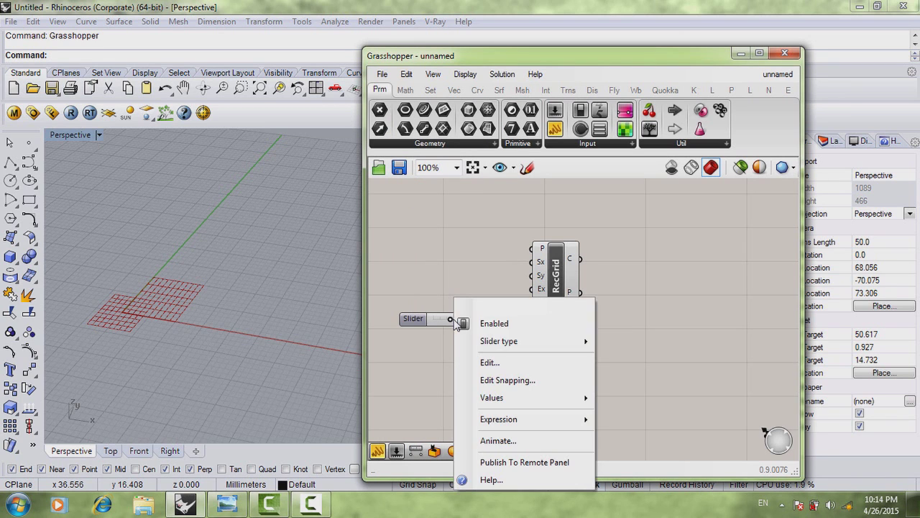
pyautogui.click(482, 358)
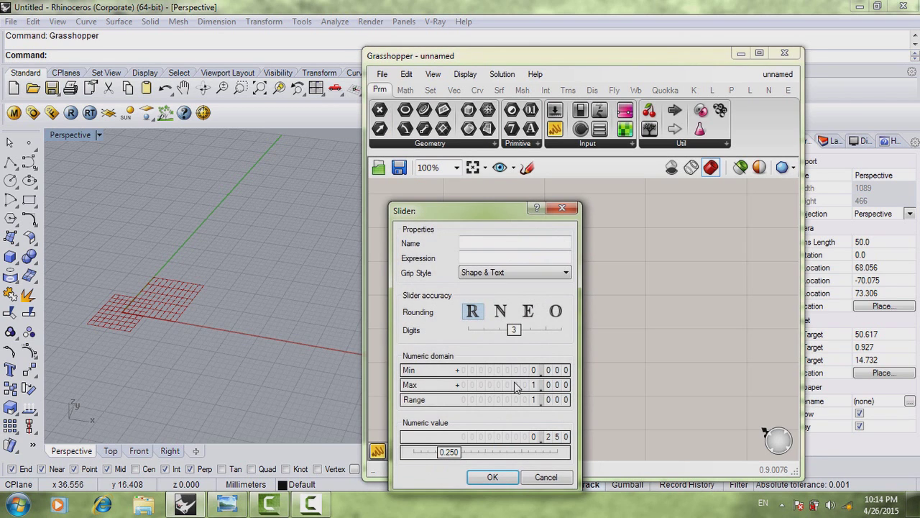
pyautogui.doubleClick(516, 385)
pyautogui.write('50')
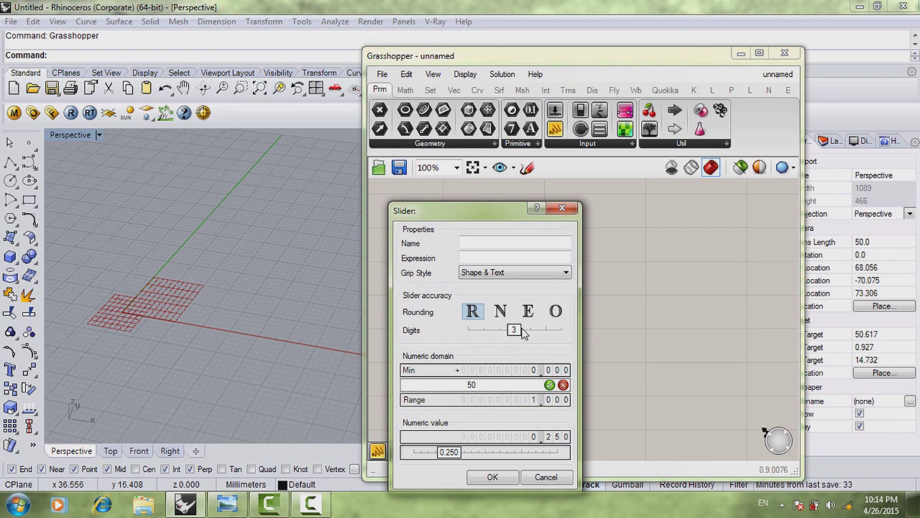
pyautogui.press('Return')
pyautogui.moveTo(513, 330); pyautogui.dragTo(499, 331)
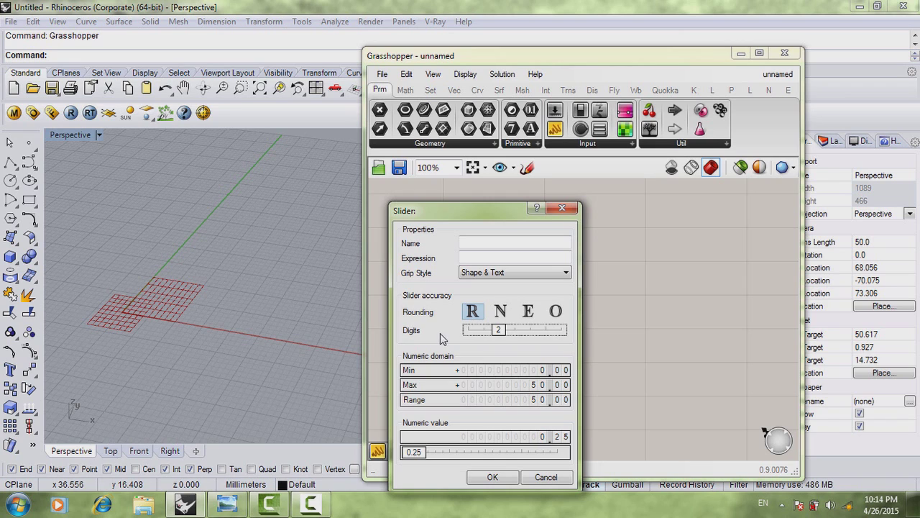
pyautogui.click(501, 477)
# Place the slider in front of RecGrid and wire it to both the Sx and Sy inputs.
pyautogui.moveTo(470, 318); pyautogui.dragTo(557, 337, button='right')
pyautogui.moveTo(578, 339); pyautogui.dragTo(518, 286)
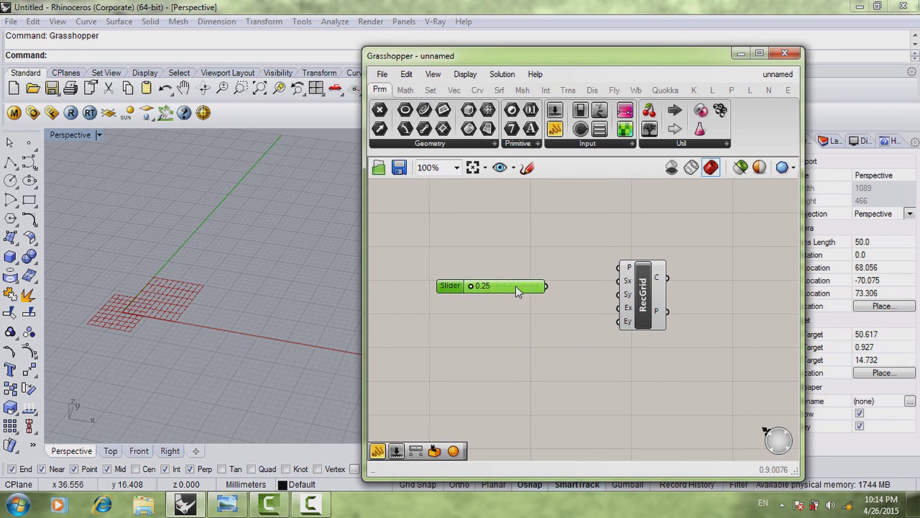
pyautogui.moveTo(611, 287); pyautogui.dragTo(619, 281)
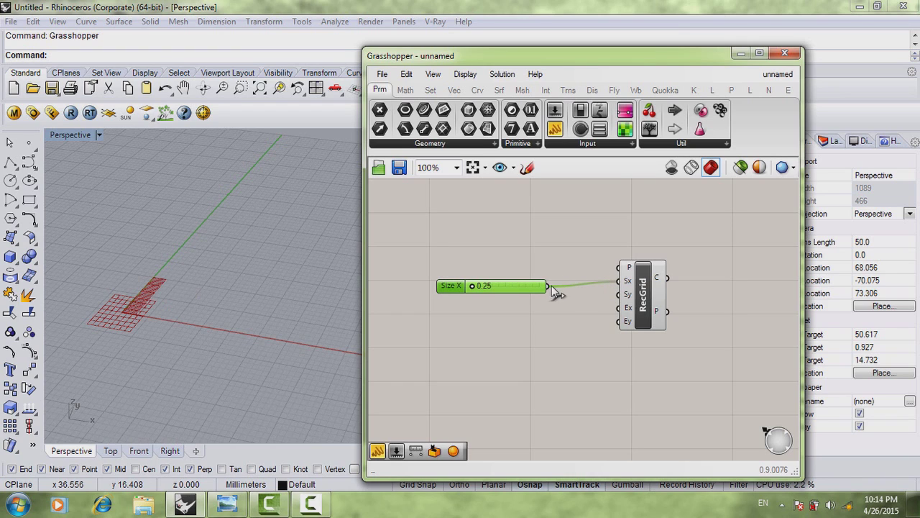
pyautogui.keyDown('shift'); pyautogui.moveTo(543, 288); pyautogui.dragTo(619, 294); pyautogui.keyUp('shift')
# Set the cell size slider to 6.75.
pyautogui.moveTo(481, 286); pyautogui.dragTo(487, 288)
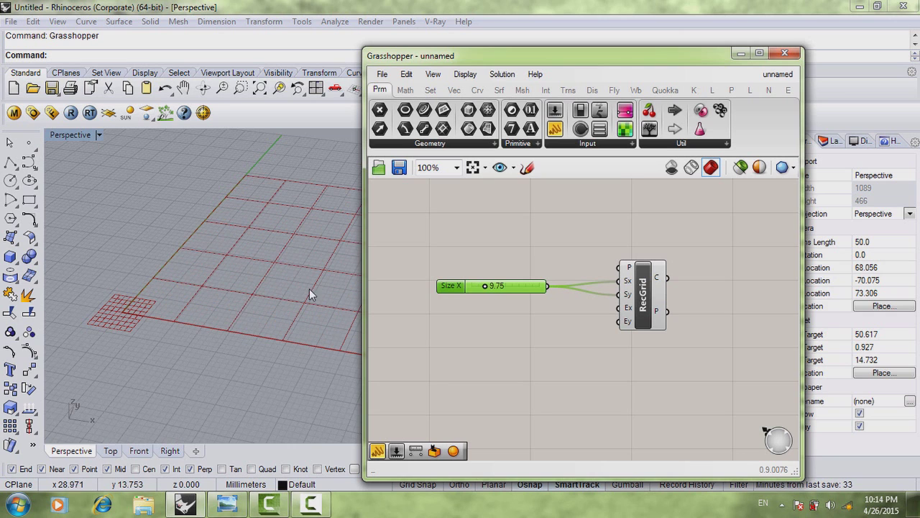
pyautogui.click(255, 288)
pyautogui.scroll(-3, 256, 288)
pyautogui.moveTo(260, 278); pyautogui.dragTo(214, 332, button='right')
pyautogui.moveTo(482, 286); pyautogui.dragTo(479, 287)
pyautogui.click(489, 324)
pyautogui.scroll(1, 503, 298)
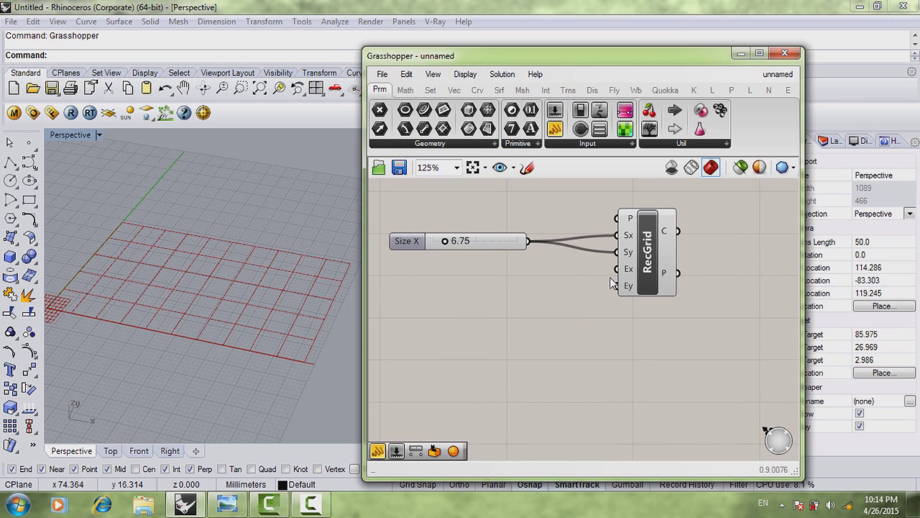
# Duplicate the Size X slider and place the copy directly below the original.
pyautogui.click(481, 240)
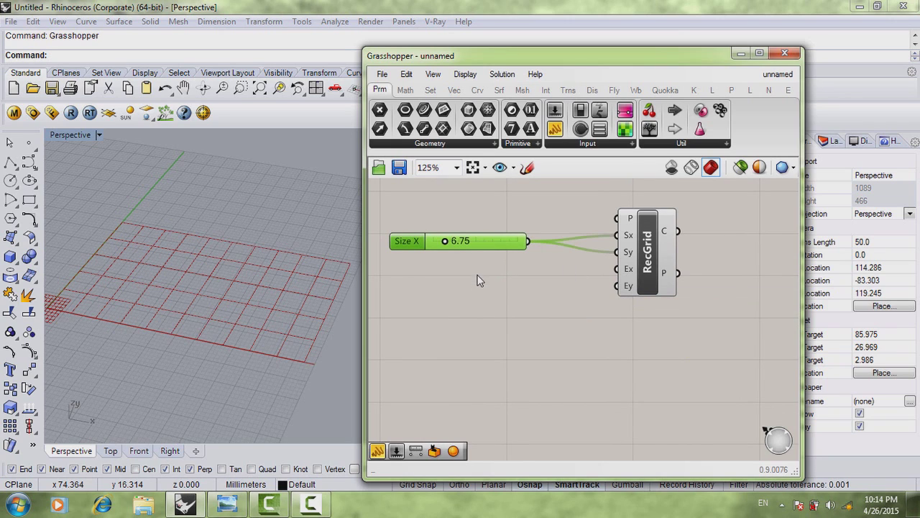
pyautogui.hotkey('ctrl', 'c')
pyautogui.hotkey('ctrl', 'v')
pyautogui.moveTo(479, 247); pyautogui.dragTo(467, 288)
# Set the duplicated slider's precision to 0 digits and wire it to RecGrid's Ex and Ey inputs.
pyautogui.rightClick(480, 294)
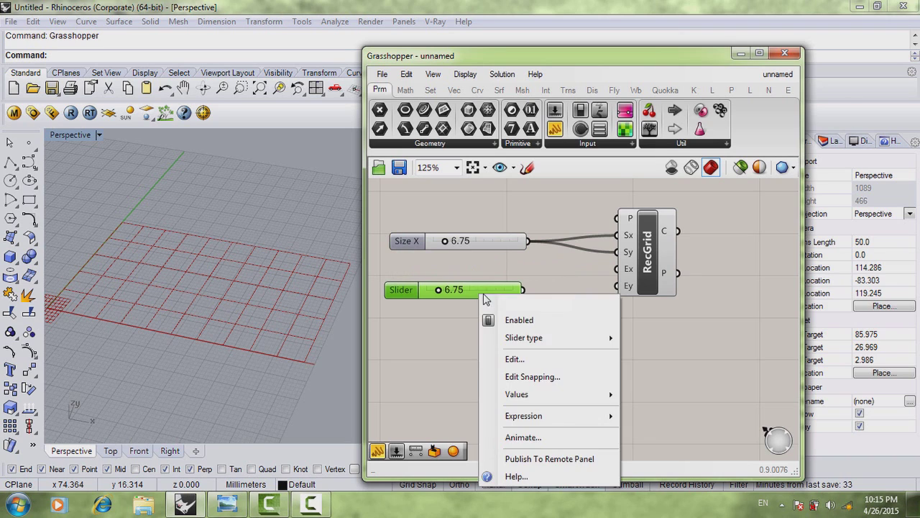
pyautogui.click(515, 358)
pyautogui.moveTo(524, 330); pyautogui.dragTo(486, 340)
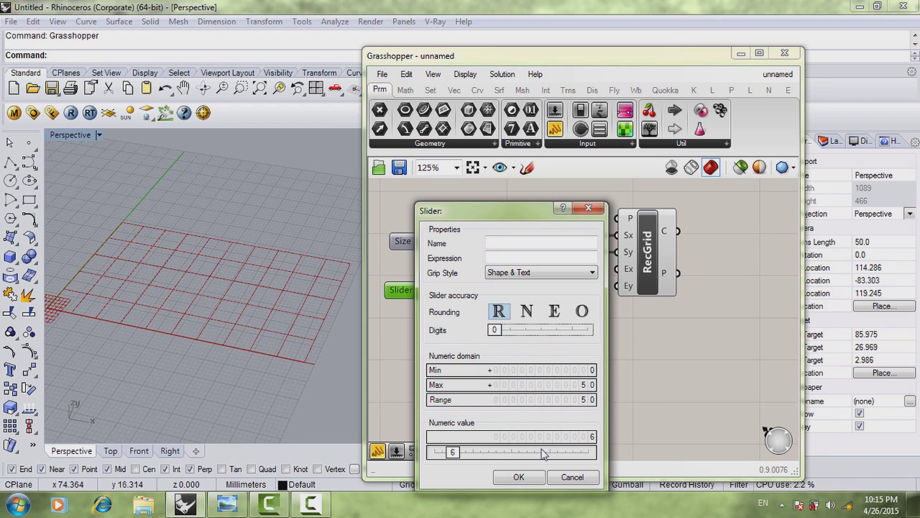
pyautogui.click(531, 480)
pyautogui.moveTo(533, 290); pyautogui.dragTo(619, 286)
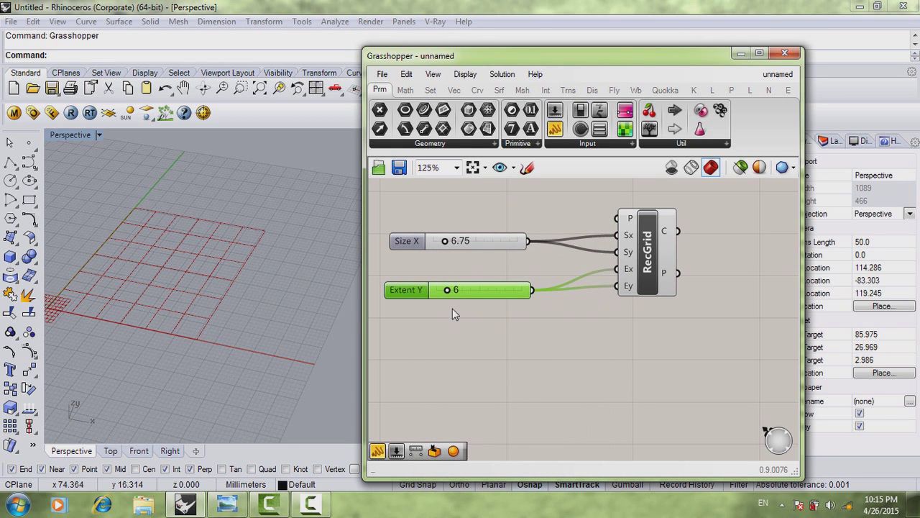
# Set the Extent Y slider to 10 and the Size X slider to 9.
pyautogui.moveTo(446, 290)
pyautogui.mouseDown()
pyautogui.moveTo(461, 290)
pyautogui.moveTo(454, 290)
pyautogui.mouseUp()
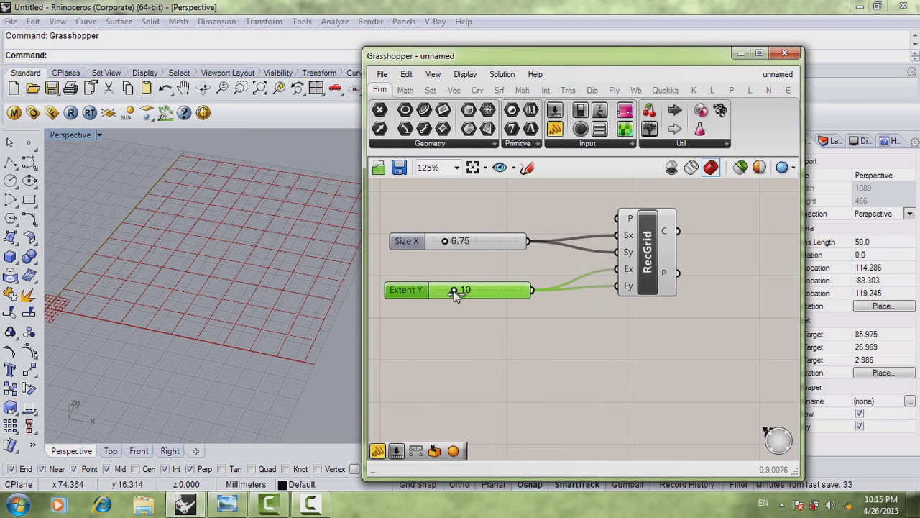
pyautogui.moveTo(447, 239); pyautogui.dragTo(448, 241)
pyautogui.doubleClick(460, 242)
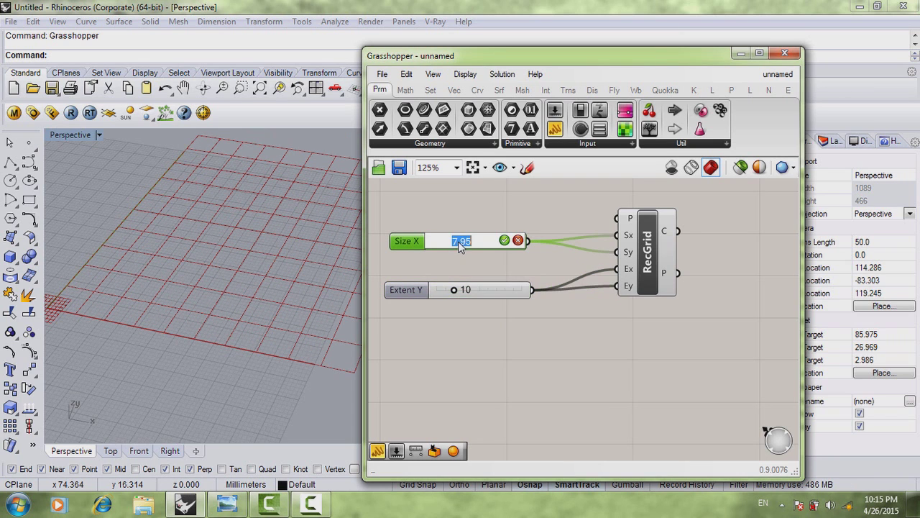
pyautogui.write('9')
pyautogui.press('Return')
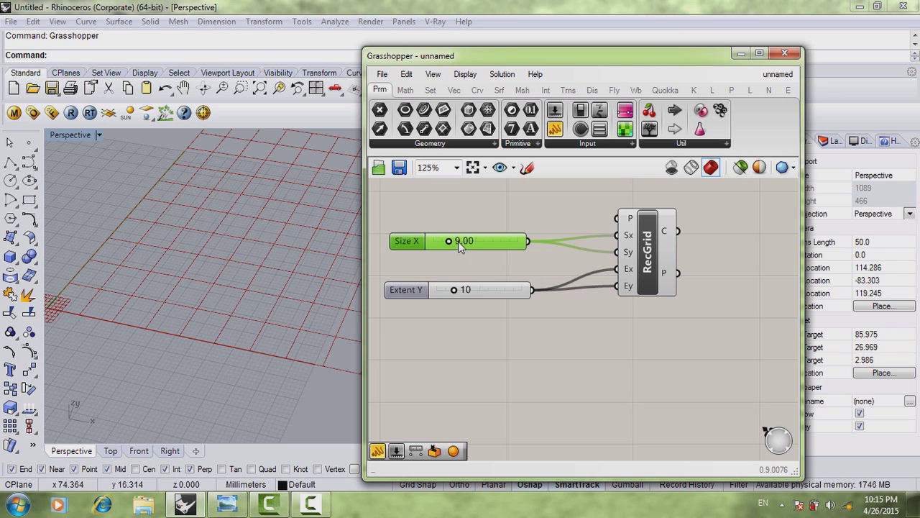
pyautogui.click(473, 314)
# Reduce the Size X slider to 5.00.
pyautogui.click(279, 333)
pyautogui.scroll(-3, 252, 344)
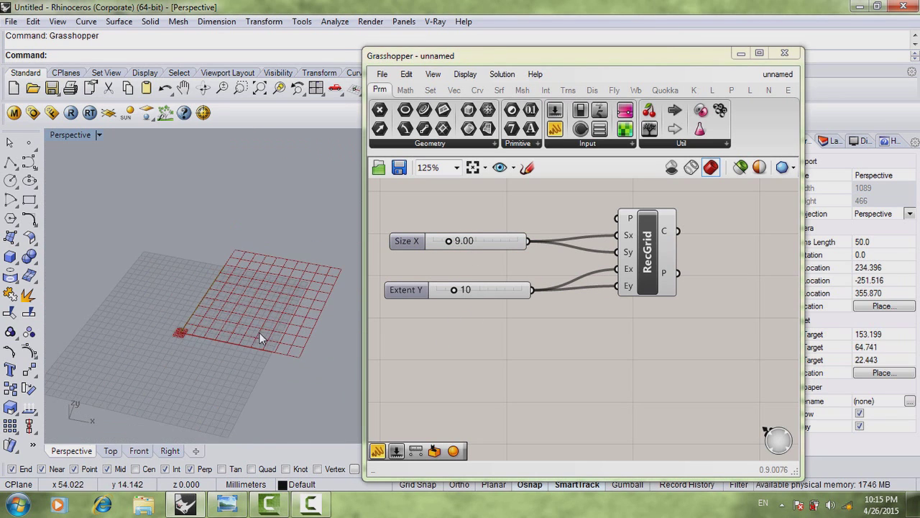
pyautogui.scroll(3, 260, 338)
pyautogui.moveTo(448, 242); pyautogui.dragTo(439, 243)
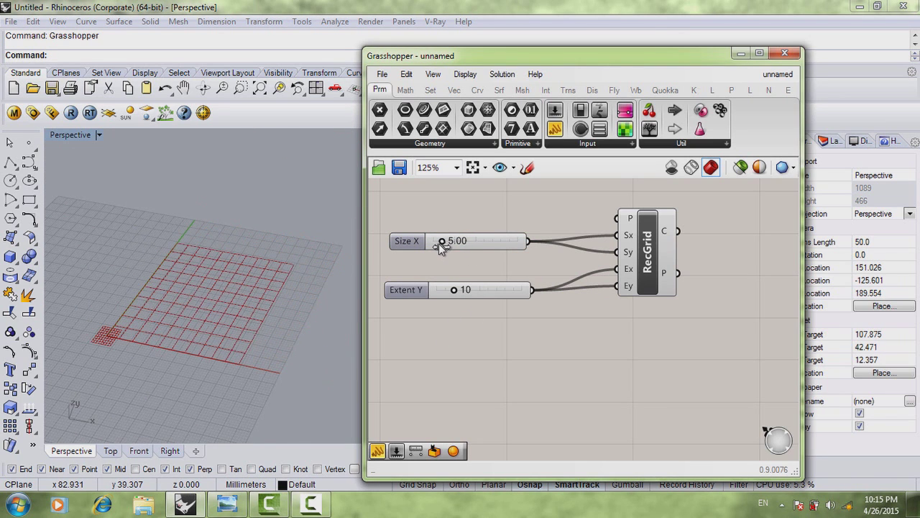
# Examine the resulting grid in the Perspective viewport and the Cells and Points outputs of RecGrid.
pyautogui.click(315, 294)
pyautogui.scroll(3, 240, 307)
pyautogui.keyDown('shift'); pyautogui.moveTo(275, 282); pyautogui.dragTo(302, 307, button='right'); pyautogui.keyUp('shift')
pyautogui.scroll(3, 273, 311)
pyautogui.scroll(-2, 298, 292)
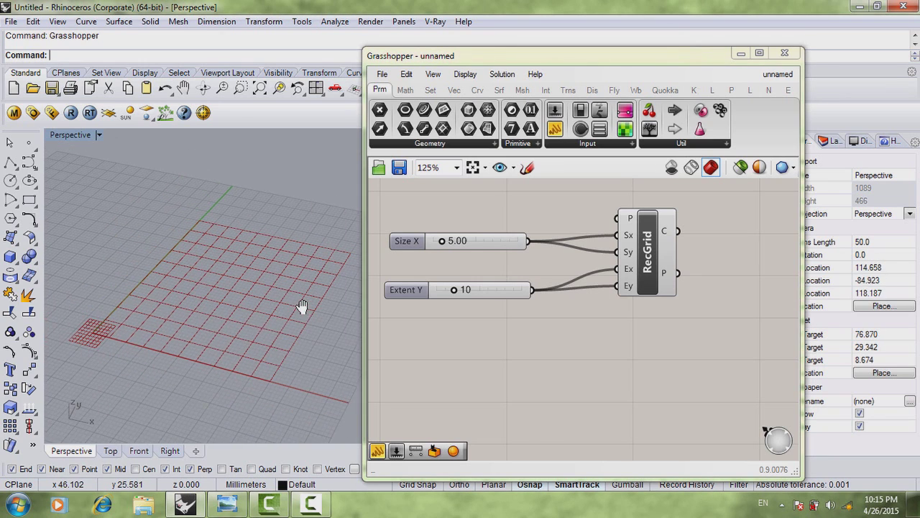
pyautogui.scroll(6, 110, 321)
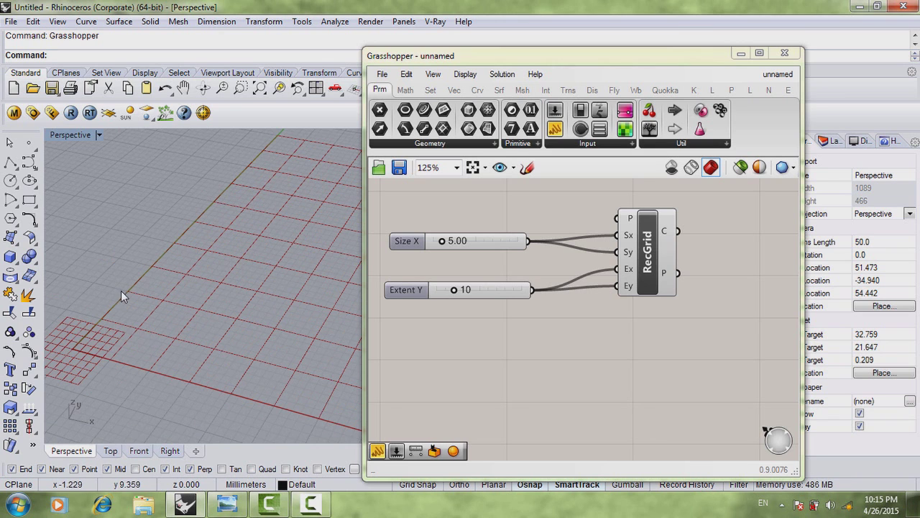
pyautogui.scroll(-6, 140, 324)
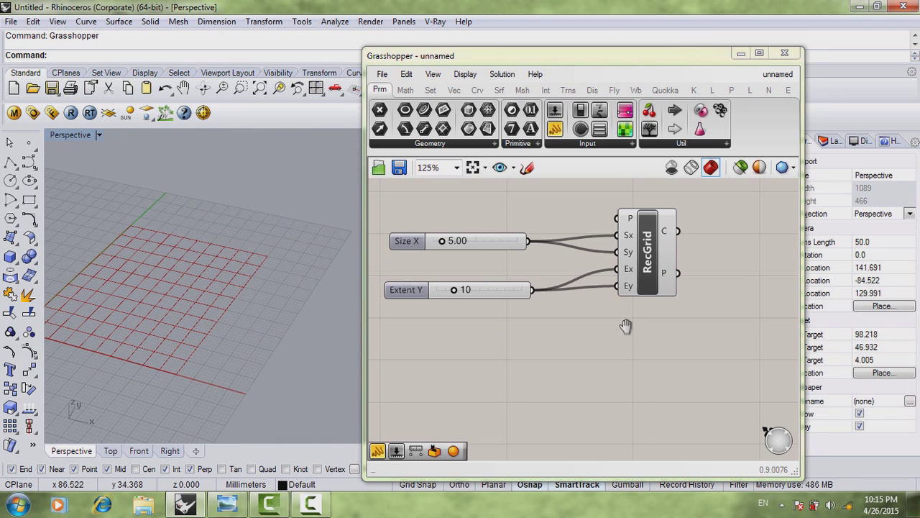
pyautogui.moveTo(626, 326); pyautogui.dragTo(620, 340, button='right')
pyautogui.scroll(-2, 648, 327)
pyautogui.scroll(2, 694, 320)
pyautogui.moveTo(629, 256)
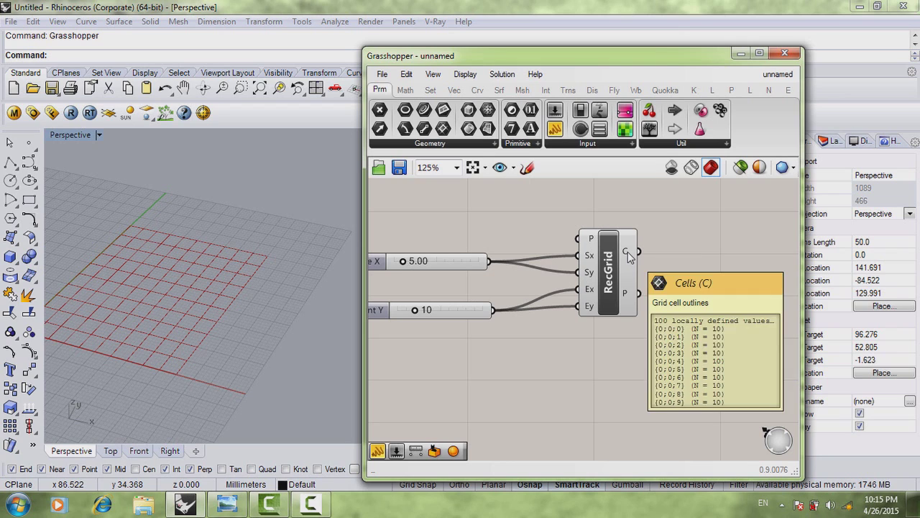
pyautogui.moveTo(627, 292)
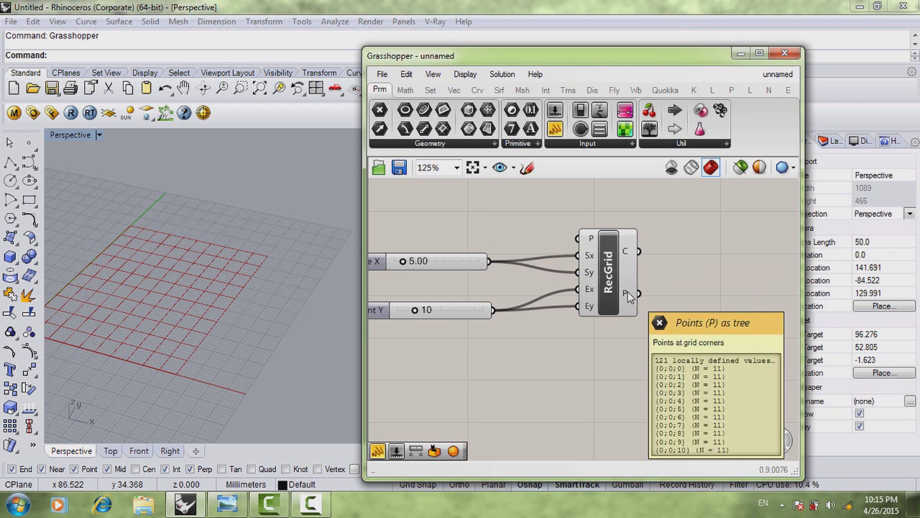
pyautogui.scroll(-4, 616, 318)
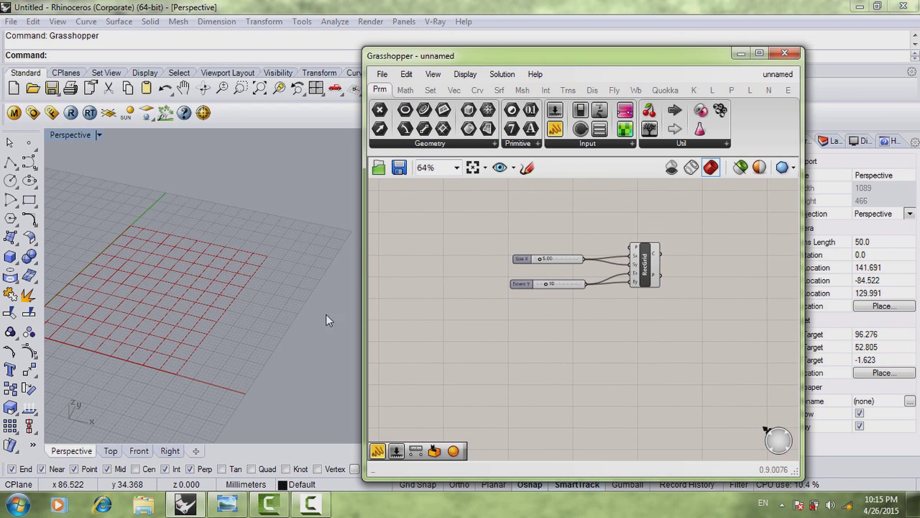
# Add a Circle component beside RecGrid and wire RecGrid's Points output to its Plane input.
pyautogui.doubleClick(721, 290)
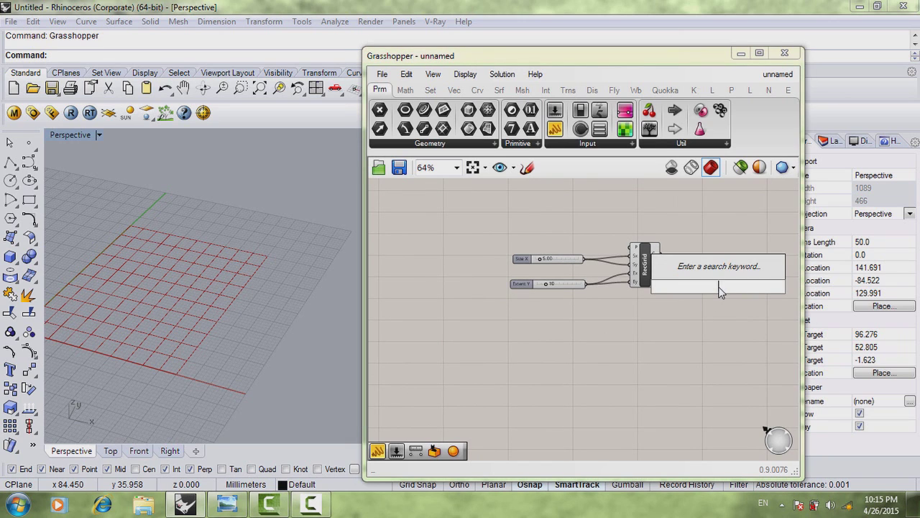
pyautogui.write('cir')
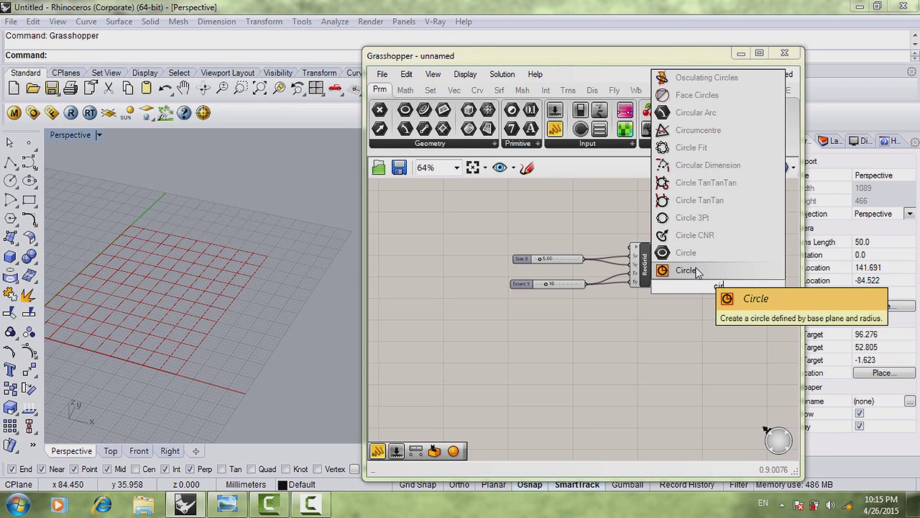
pyautogui.click(696, 271)
pyautogui.scroll(3, 654, 295)
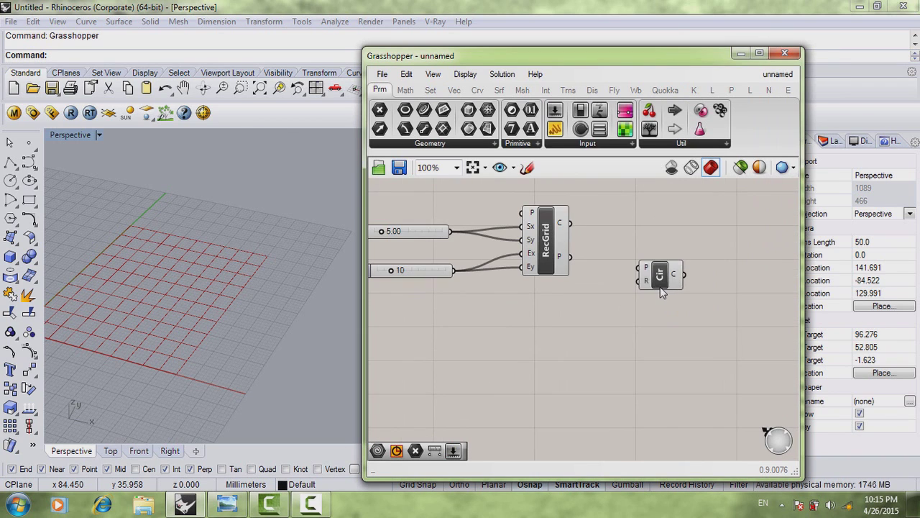
pyautogui.moveTo(572, 257); pyautogui.dragTo(689, 264)
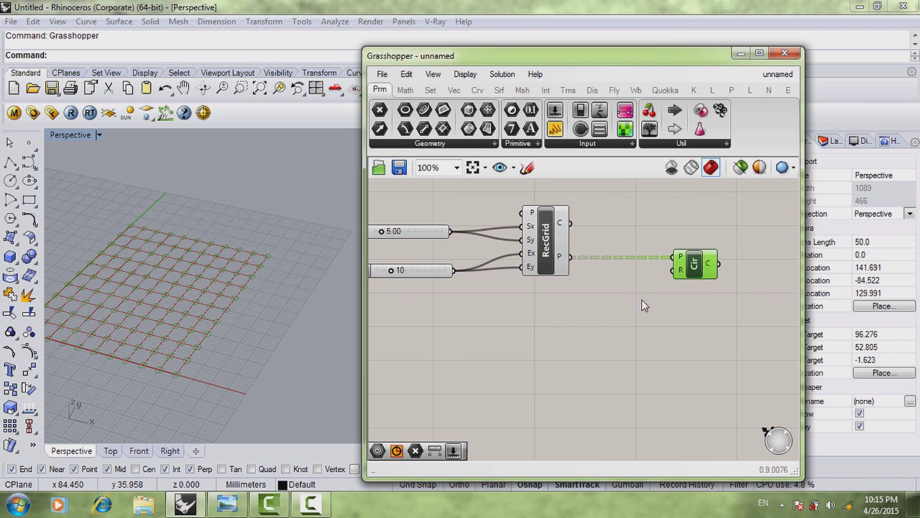
pyautogui.scroll(3, 262, 315)
pyautogui.scroll(8, 261, 315)
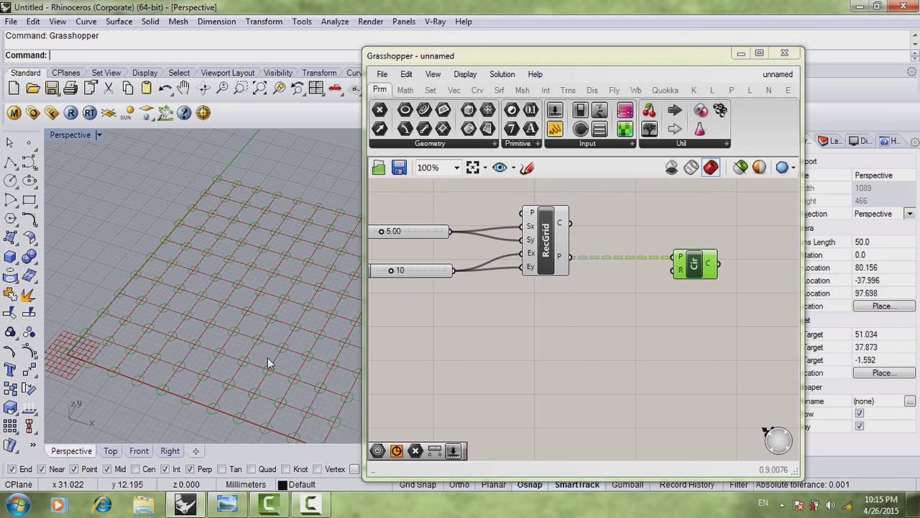
pyautogui.click(676, 308)
pyautogui.scroll(-3, 665, 306)
pyautogui.scroll(-1, 634, 316)
pyautogui.scroll(2, 703, 276)
pyautogui.moveTo(718, 268); pyautogui.dragTo(711, 262)
pyautogui.click(689, 299)
# Duplicate the Size X slider below the grid sliders and wire the copy to the Circle's Radius input.
pyautogui.doubleClick(639, 339)
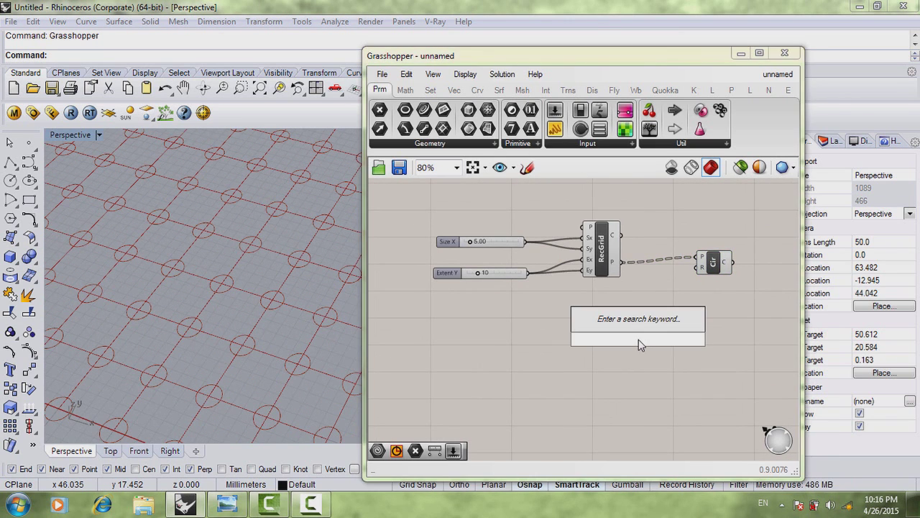
pyautogui.press('Escape')
pyautogui.click(501, 276)
pyautogui.click(491, 240)
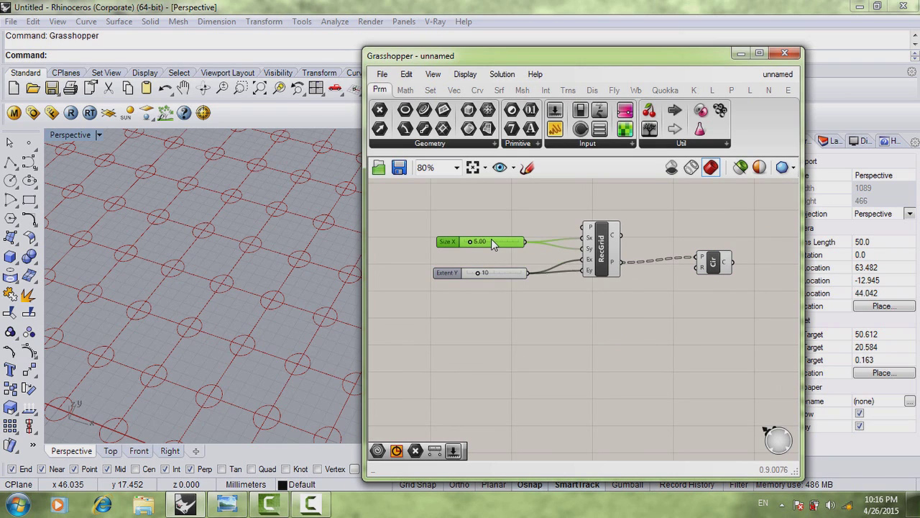
pyautogui.hotkey('ctrl', 'c')
pyautogui.hotkey('ctrl', 'v')
pyautogui.moveTo(492, 242); pyautogui.dragTo(701, 267)
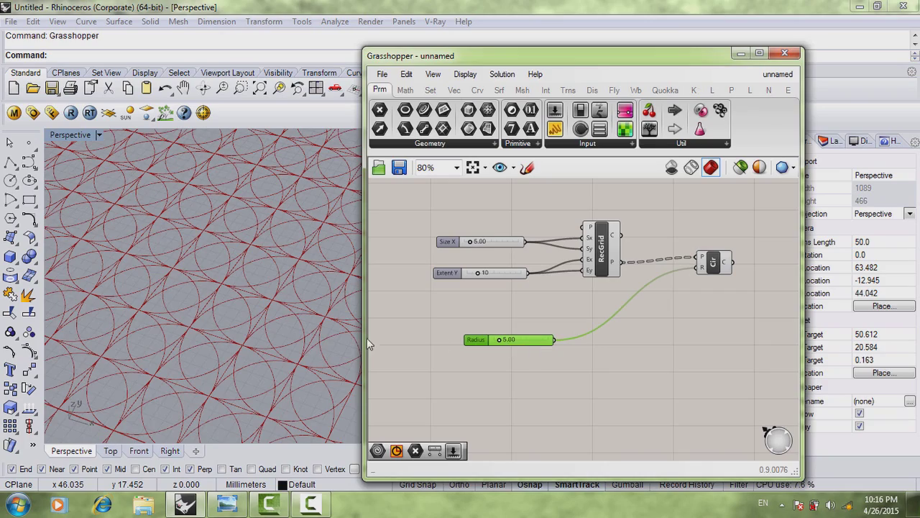
# Set the Radius slider to 1.88 to shrink the grid circles.
pyautogui.scroll(-5, 285, 341)
pyautogui.scroll(4, 285, 341)
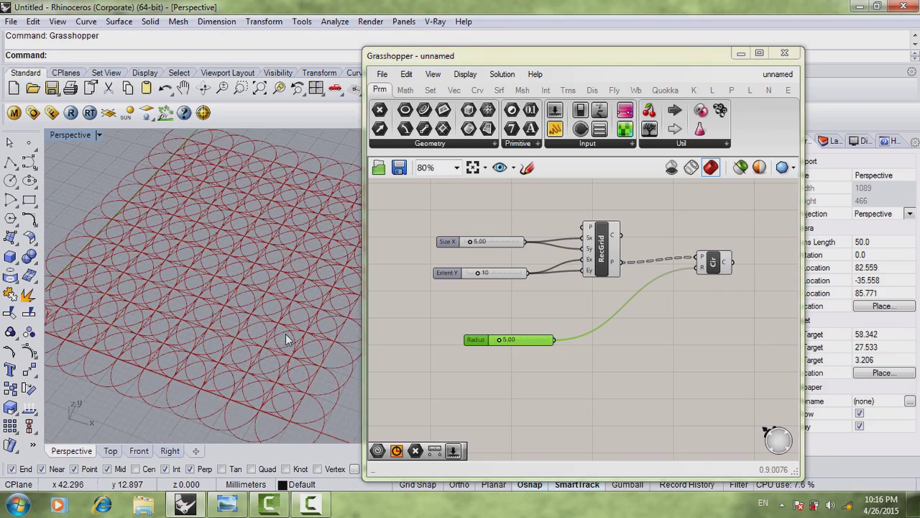
pyautogui.keyDown('shift'); pyautogui.moveTo(285, 334); pyautogui.dragTo(294, 323, button='right'); pyautogui.keyUp('shift')
pyautogui.moveTo(499, 339); pyautogui.dragTo(494, 340)
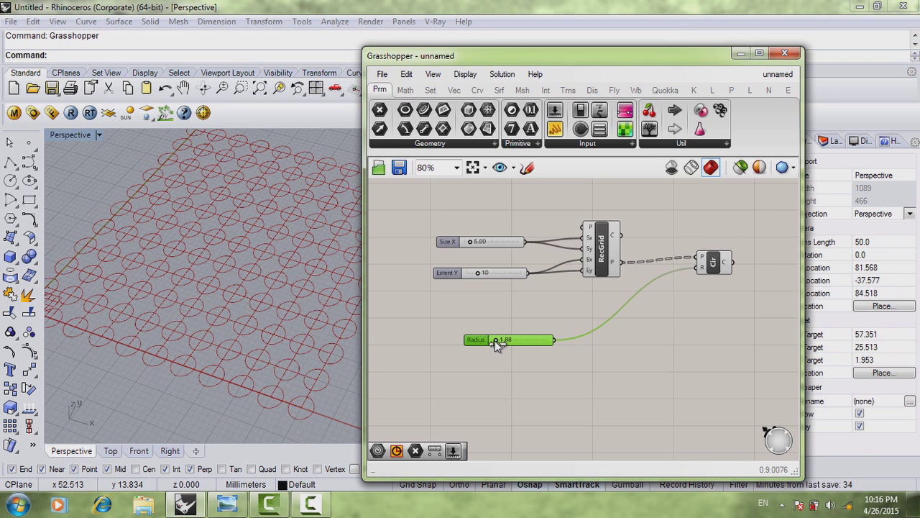
pyautogui.click(498, 376)
# Set the Size X slider to 6.25 and the Extent Y slider to 11.
pyautogui.moveTo(308, 303); pyautogui.dragTo(365, 315, button='right')
pyautogui.scroll(-2, 315, 310)
pyautogui.moveTo(467, 242); pyautogui.dragTo(469, 243)
pyautogui.moveTo(473, 276); pyautogui.dragTo(480, 278, button='right')
pyautogui.moveTo(483, 276); pyautogui.dragTo(483, 276)
pyautogui.scroll(-3, 295, 297)
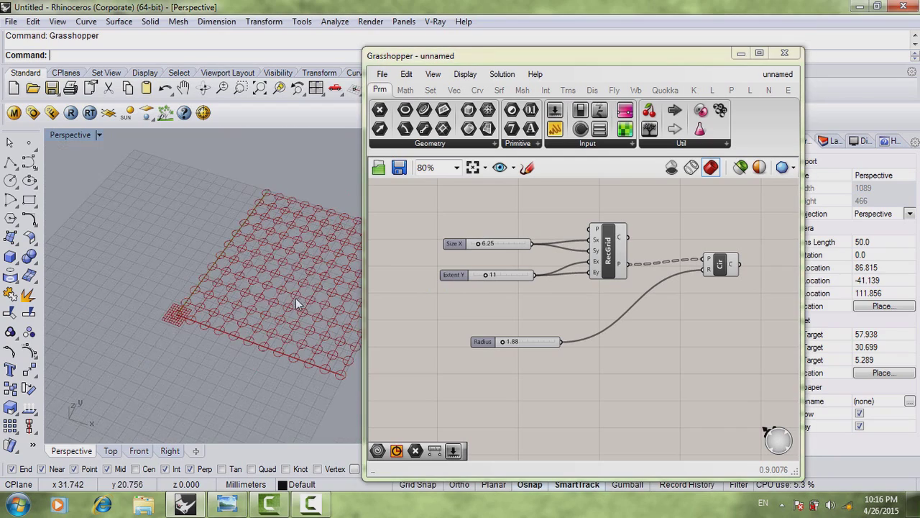
# Set the Size X slider to 5.00 and tidy the positions of the Circle component and its Radius slider.
pyautogui.keyDown('shift'); pyautogui.moveTo(295, 298); pyautogui.dragTo(256, 296, button='right'); pyautogui.keyUp('shift')
pyautogui.scroll(2, 256, 295)
pyautogui.moveTo(481, 248); pyautogui.dragTo(478, 247)
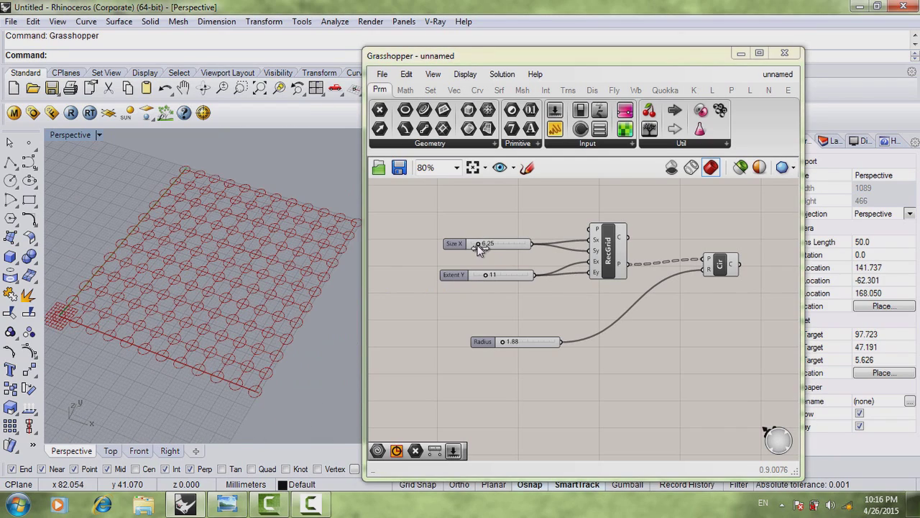
pyautogui.scroll(4, 303, 315)
pyautogui.keyDown('shift'); pyautogui.moveTo(303, 314); pyautogui.dragTo(341, 293, button='right'); pyautogui.keyUp('shift')
pyautogui.moveTo(545, 370); pyautogui.dragTo(526, 347, button='right')
pyautogui.moveTo(701, 242); pyautogui.dragTo(699, 248)
pyautogui.click(645, 328)
pyautogui.keyDown('shift'); pyautogui.moveTo(253, 286); pyautogui.dragTo(260, 294, button='right'); pyautogui.keyUp('shift')
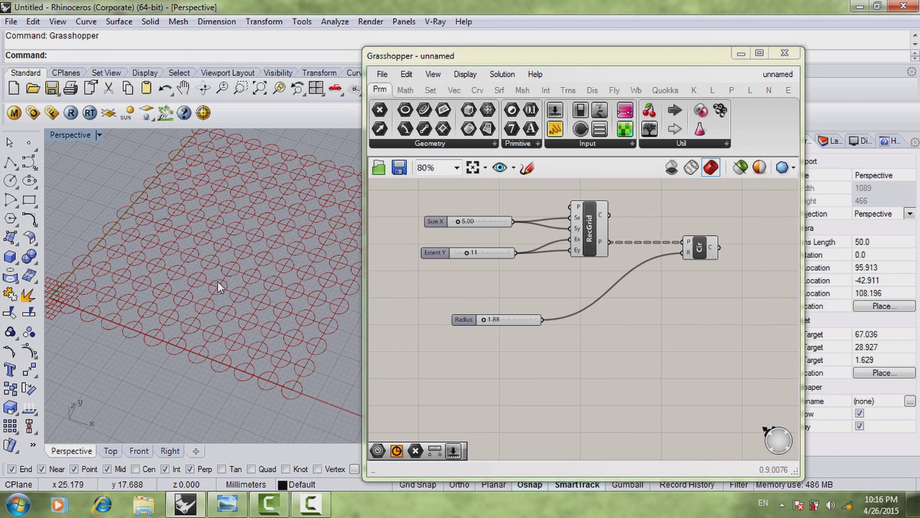
pyautogui.moveTo(512, 338); pyautogui.dragTo(483, 313, button='right')
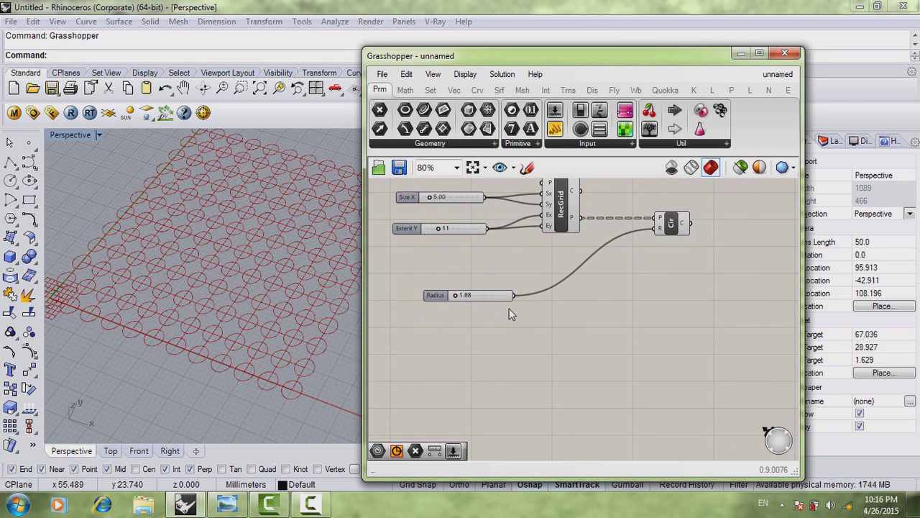
pyautogui.moveTo(501, 299); pyautogui.dragTo(507, 281)
# Add a second Circle component, defined by plane and radius, below the existing definition.
pyautogui.doubleClick(590, 347)
pyautogui.write('circ')
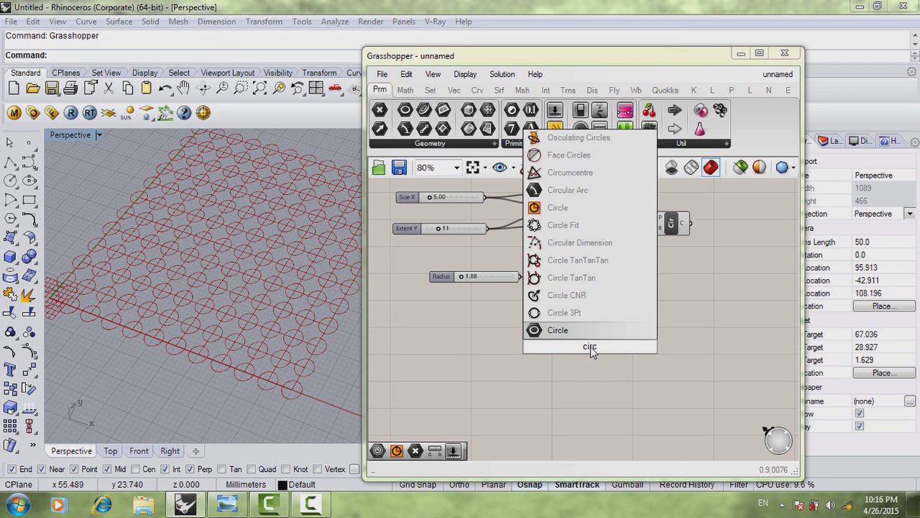
pyautogui.press('Up')
pyautogui.press('Up')
pyautogui.press('Up')
pyautogui.press('Up')
pyautogui.press('Up')
pyautogui.press('Up')
pyautogui.press('Up')
pyautogui.press('Return')
pyautogui.moveTo(589, 344); pyautogui.dragTo(624, 342)
pyautogui.click(573, 365)
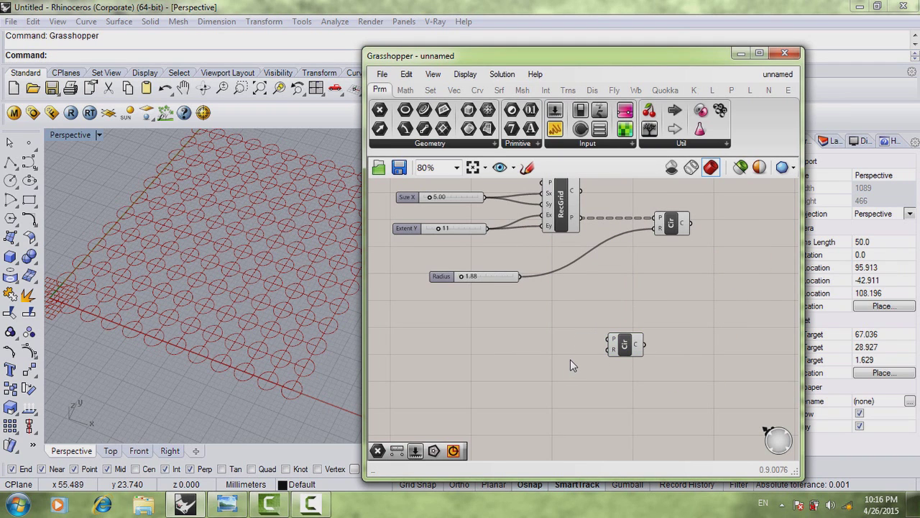
# Draw a point near the middle of the circle grid in Rhino and reference it in a new Geometry parameter.
pyautogui.click(30, 146)
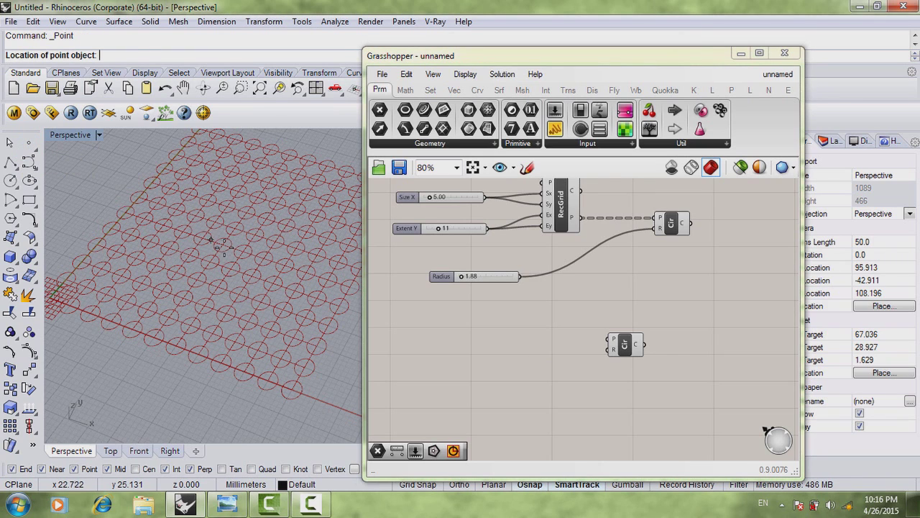
pyautogui.doubleClick(500, 361)
pyautogui.write('geo')
pyautogui.press('Return')
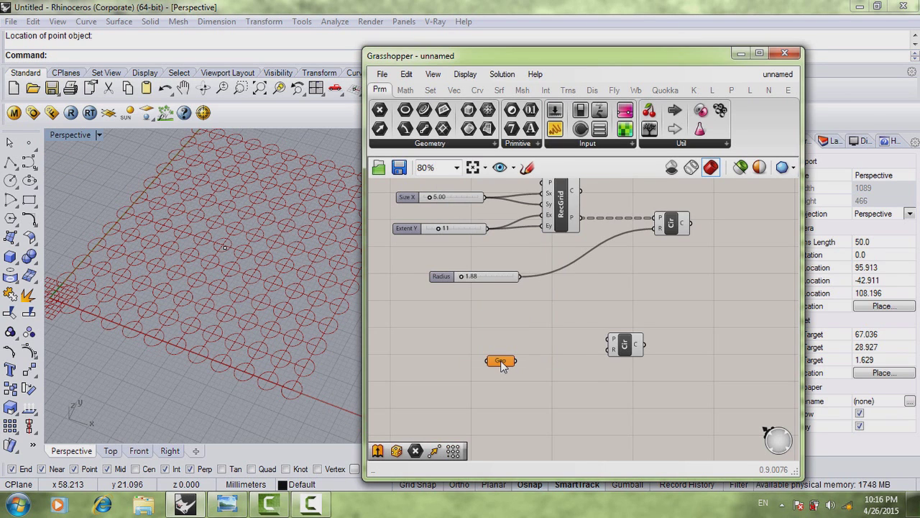
pyautogui.rightClick(501, 364)
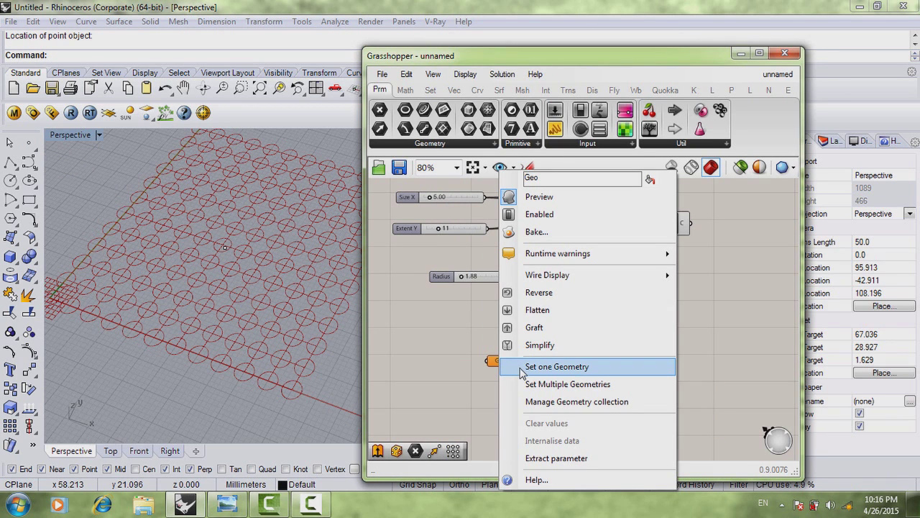
pyautogui.click(522, 368)
pyautogui.click(224, 247)
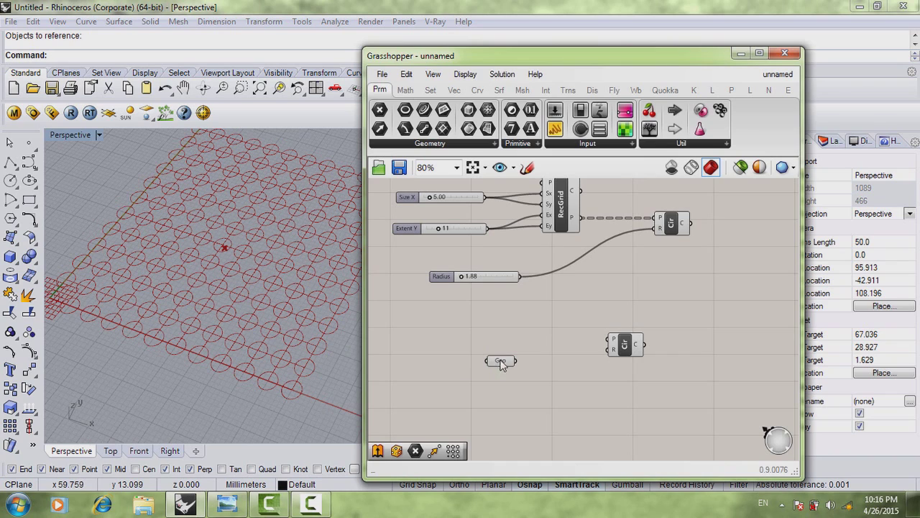
# Wire the Geometry parameter to the second Circle's Plane input and a duplicated Radius slider, set to 16.89, to its Radius input.
pyautogui.moveTo(510, 327); pyautogui.dragTo(611, 338)
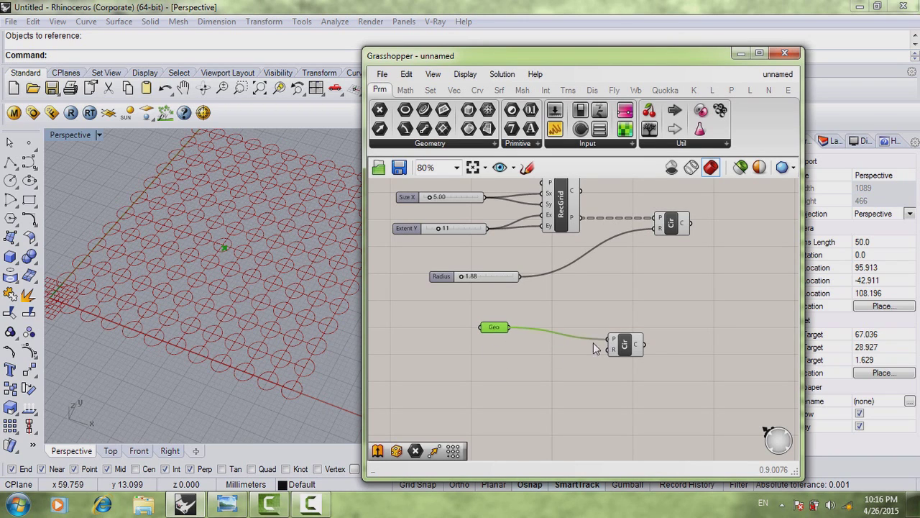
pyautogui.click(521, 356)
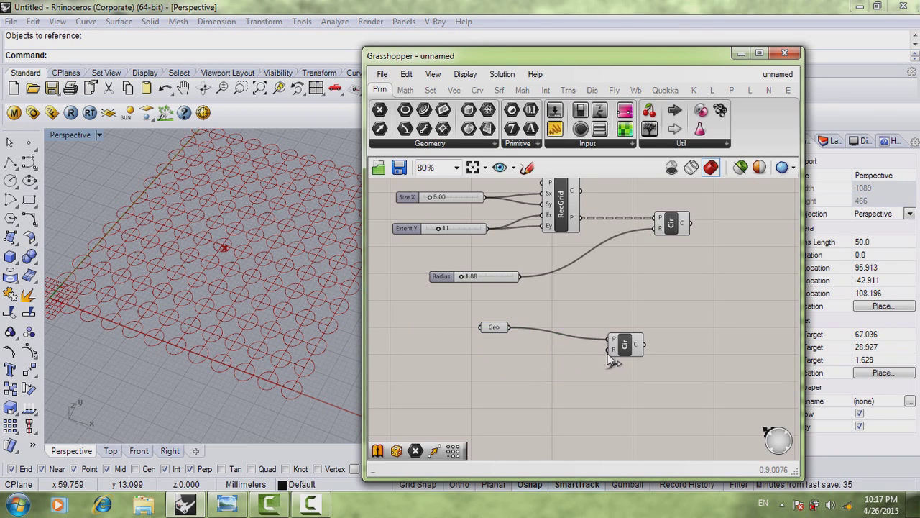
pyautogui.click(489, 280)
pyautogui.hotkey('ctrl', 'c')
pyautogui.hotkey('ctrl', 'v')
pyautogui.moveTo(491, 282); pyautogui.dragTo(609, 349)
pyautogui.moveTo(466, 359); pyautogui.dragTo(479, 360)
pyautogui.click(512, 383)
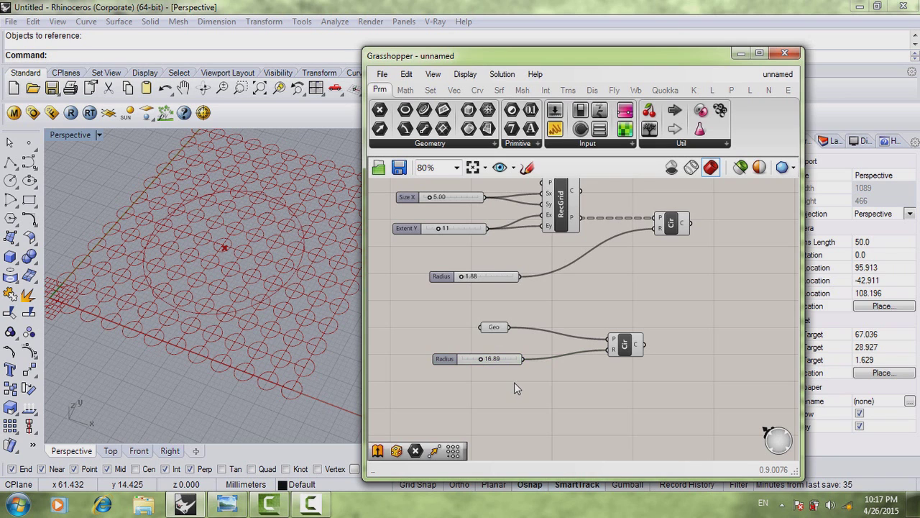
# Examine the large circle around the point and the grid circles by selecting each Circle component.
pyautogui.moveTo(660, 368); pyautogui.dragTo(639, 364, button='right')
pyautogui.moveTo(621, 339); pyautogui.dragTo(658, 340)
pyautogui.click(601, 373)
pyautogui.moveTo(248, 293); pyautogui.dragTo(289, 301, button='right')
pyautogui.scroll(4, 249, 295)
pyautogui.scroll(-3, 288, 299)
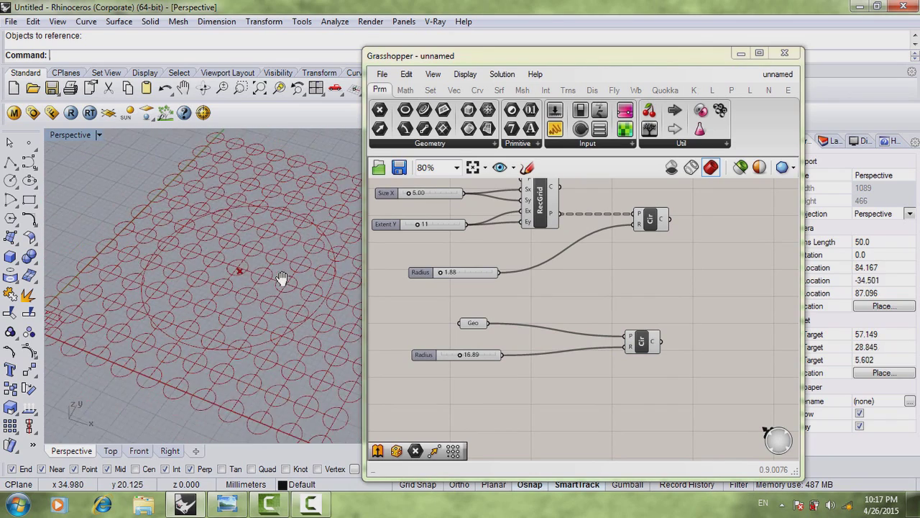
pyautogui.click(629, 338)
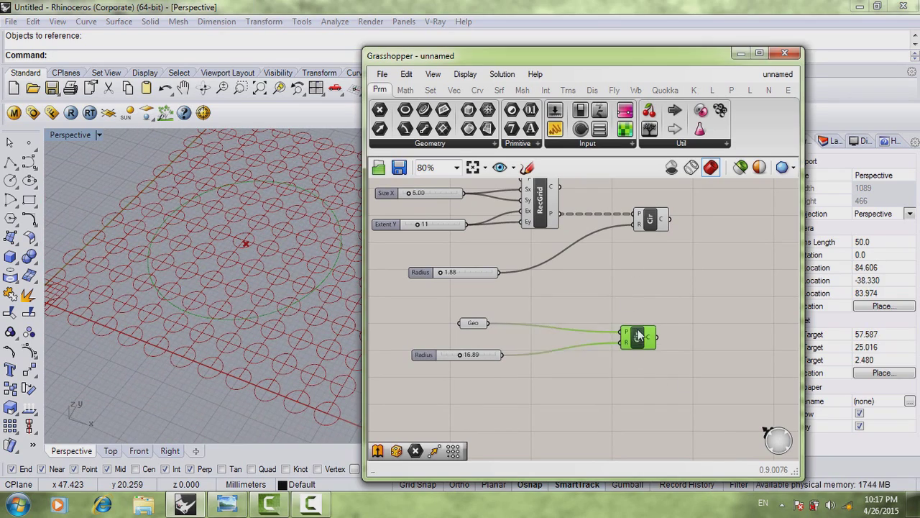
pyautogui.moveTo(644, 217); pyautogui.dragTo(646, 215)
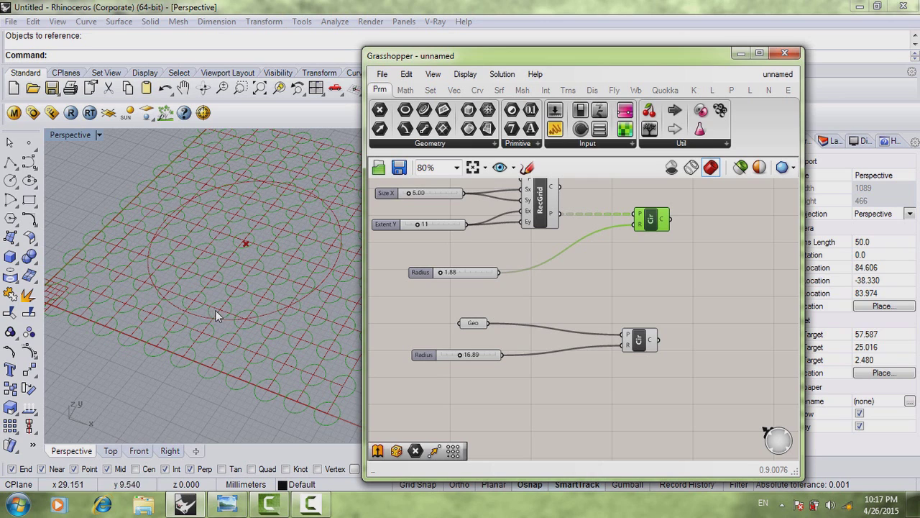
# Move the attractor point slightly within the grid and align the second Circle component with the Geometry parameter.
pyautogui.click(245, 244)
pyautogui.moveTo(245, 244); pyautogui.dragTo(265, 233)
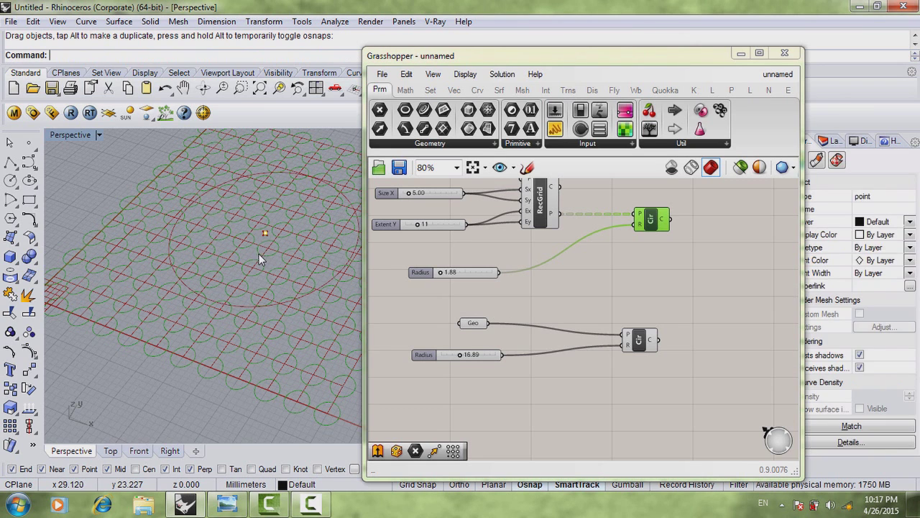
pyautogui.click(265, 225)
pyautogui.keyDown('shift'); pyautogui.moveTo(270, 250); pyautogui.dragTo(238, 264, button='right'); pyautogui.keyUp('shift')
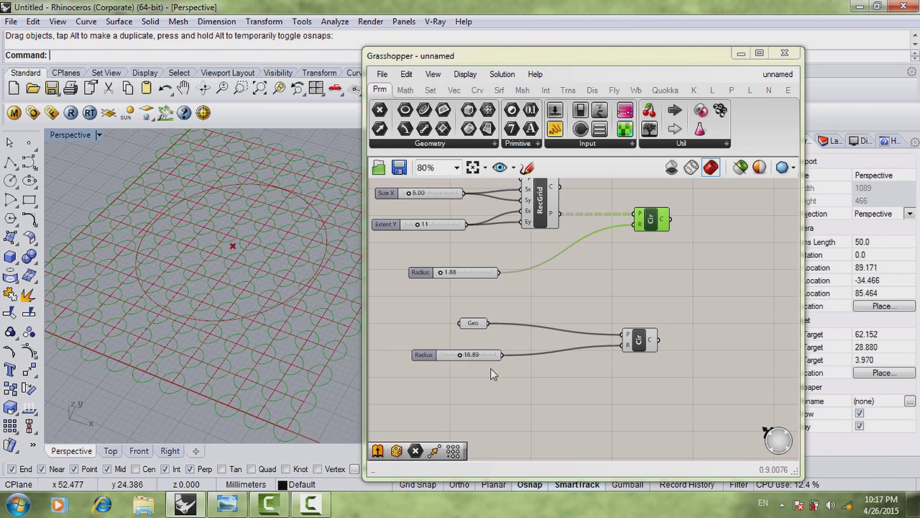
pyautogui.moveTo(633, 349); pyautogui.dragTo(622, 338)
pyautogui.click(647, 367)
pyautogui.scroll(-2, 646, 367)
pyautogui.moveTo(660, 366); pyautogui.dragTo(670, 348, button='right')
pyautogui.scroll(2, 622, 349)
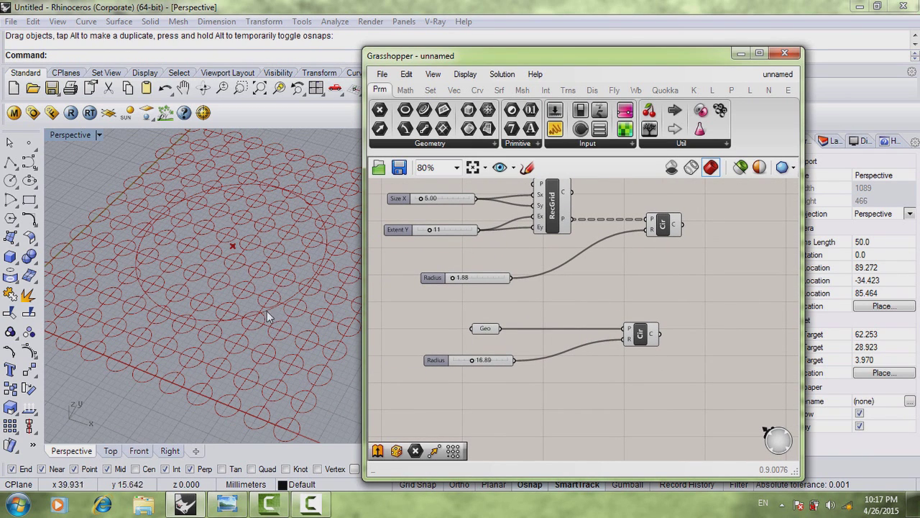
# Add a Distance component and wire the grid Circle output to input A and the attractor Circle output to input B.
pyautogui.moveTo(751, 356); pyautogui.dragTo(692, 356, button='right')
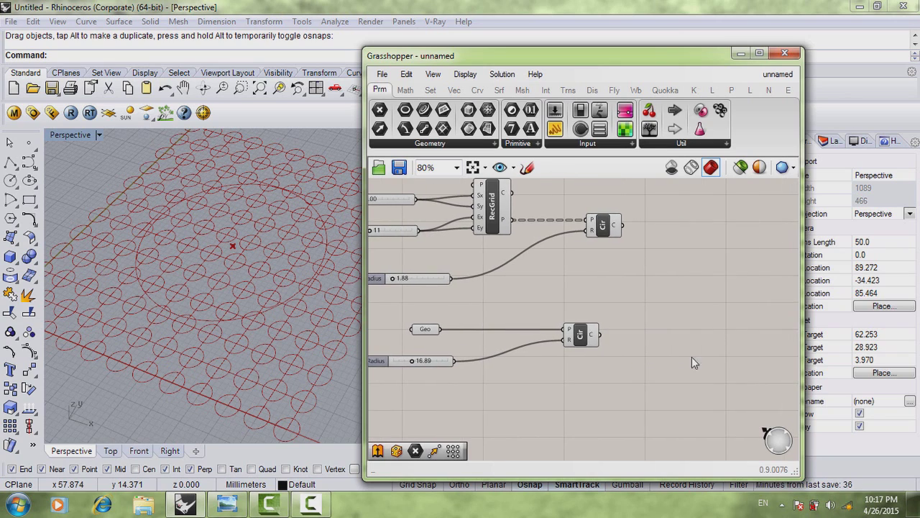
pyautogui.doubleClick(699, 340)
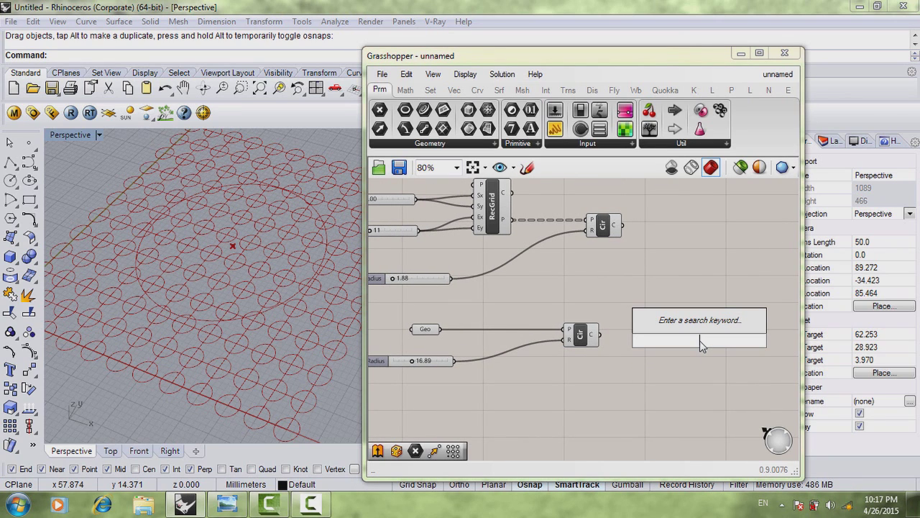
pyautogui.write('dis')
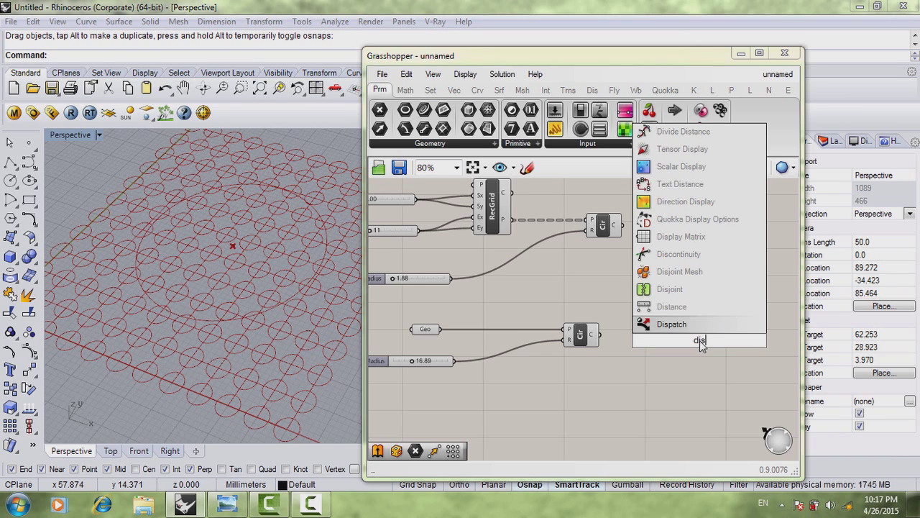
pyautogui.press('Up')
pyautogui.press('Return')
pyautogui.moveTo(703, 346); pyautogui.dragTo(706, 324)
pyautogui.moveTo(581, 337); pyautogui.dragTo(595, 337)
pyautogui.moveTo(622, 227); pyautogui.dragTo(687, 312)
pyautogui.moveTo(617, 335)
pyautogui.mouseDown()
pyautogui.moveTo(687, 322)
pyautogui.moveTo(609, 323)
pyautogui.mouseUp()
pyautogui.click(409, 293)
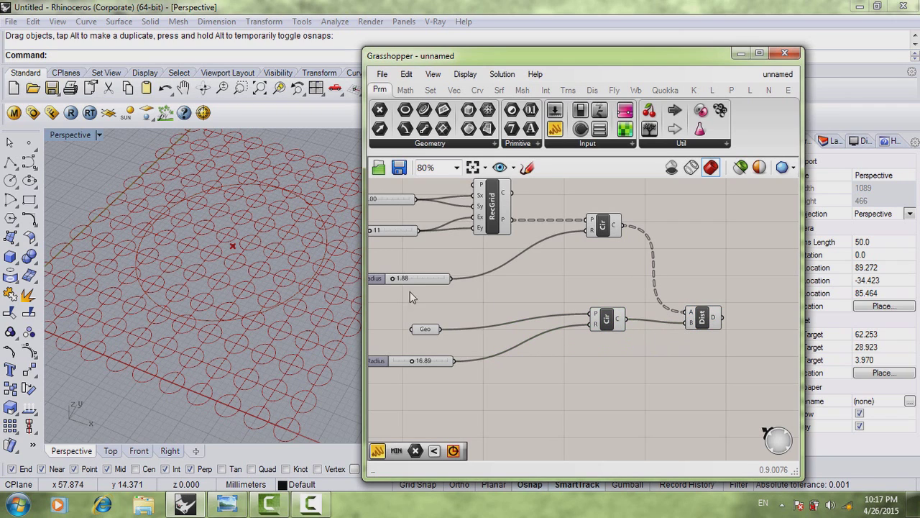
# Select both Circle components in turn to check which circles feed the Distance component.
pyautogui.moveTo(609, 231); pyautogui.dragTo(609, 226)
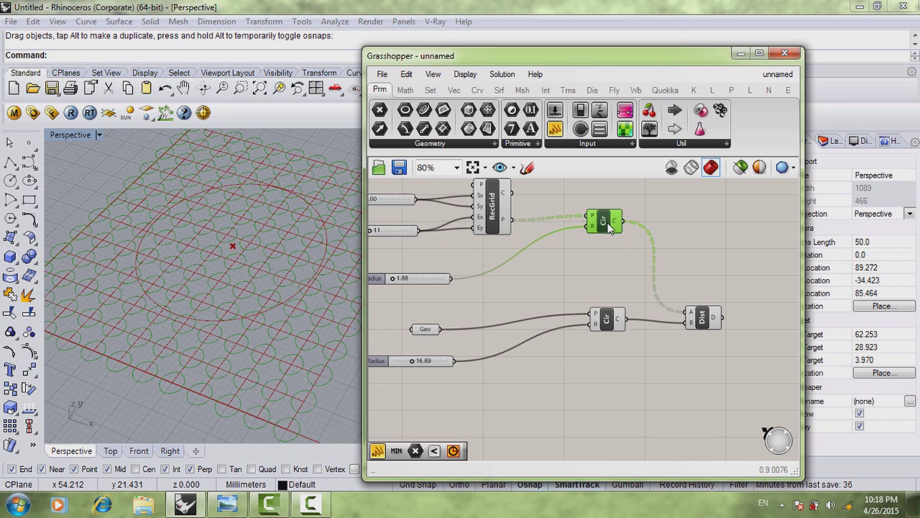
pyautogui.click(604, 323)
pyautogui.click(625, 365)
pyautogui.scroll(-2, 625, 365)
pyautogui.scroll(1, 656, 340)
pyautogui.moveTo(640, 336); pyautogui.dragTo(625, 356, button='right')
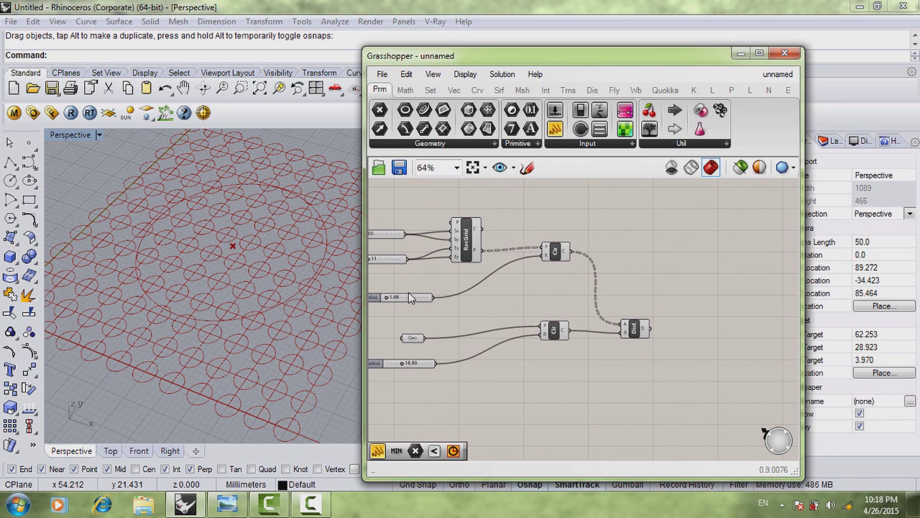
# Add a Scale component to the canvas beyond the grid's Circle component.
pyautogui.moveTo(598, 290); pyautogui.dragTo(610, 298, button='right')
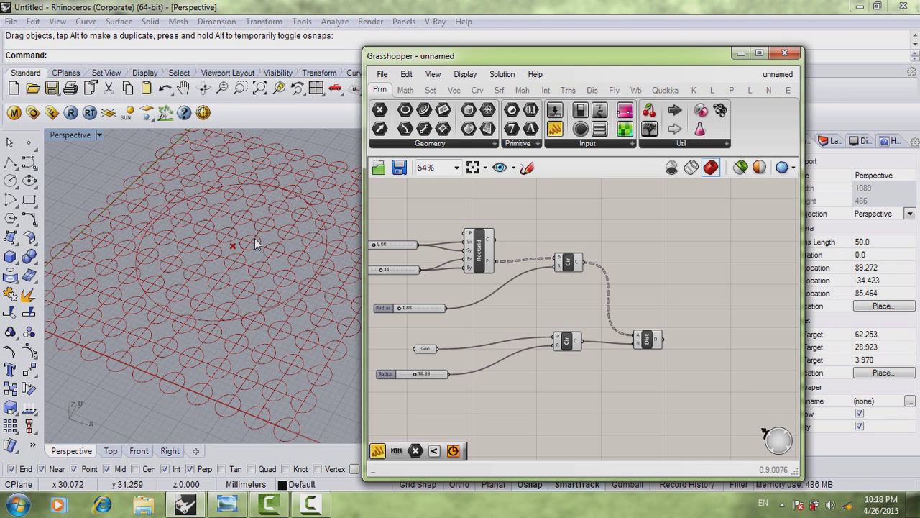
pyautogui.doubleClick(681, 278)
pyautogui.write('scale')
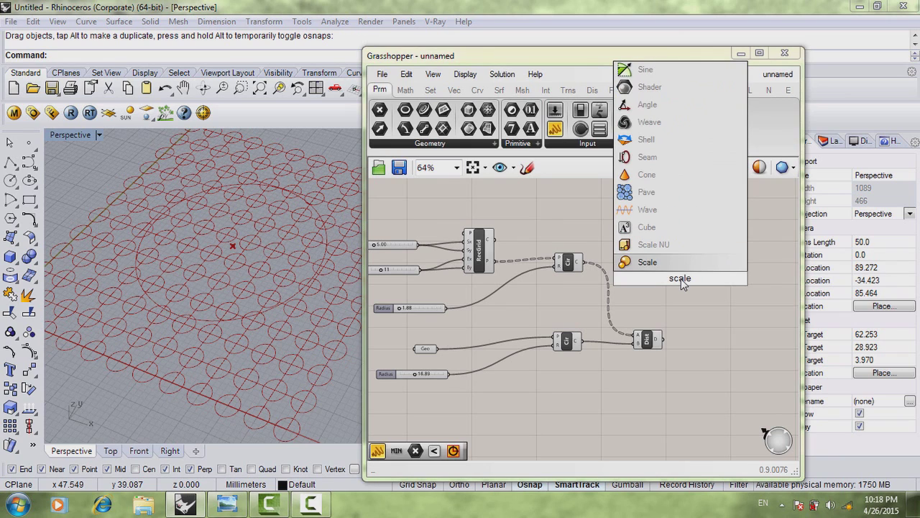
pyautogui.press('Return')
pyautogui.moveTo(684, 281); pyautogui.dragTo(713, 268)
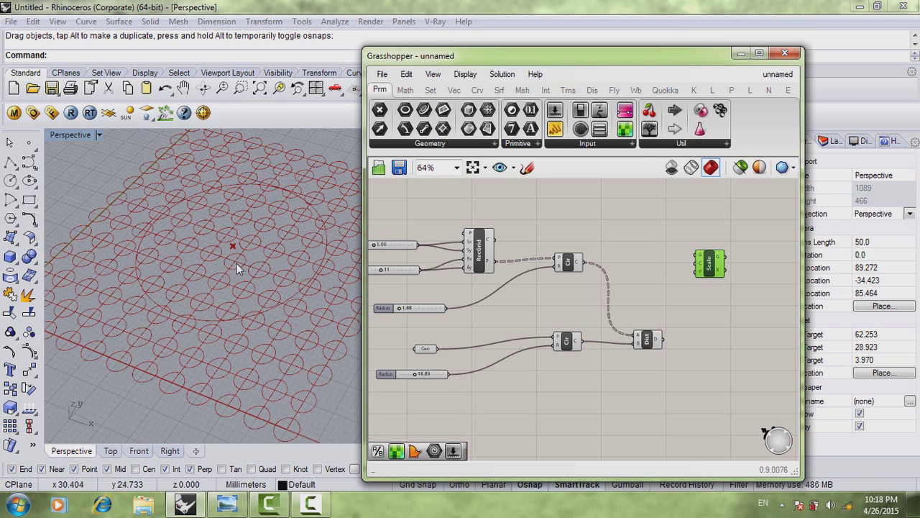
# Examine the Attractor reference image in Windows Photo Viewer to see how the circles shrink towards the point, then return to the definition.
pyautogui.click(227, 503)
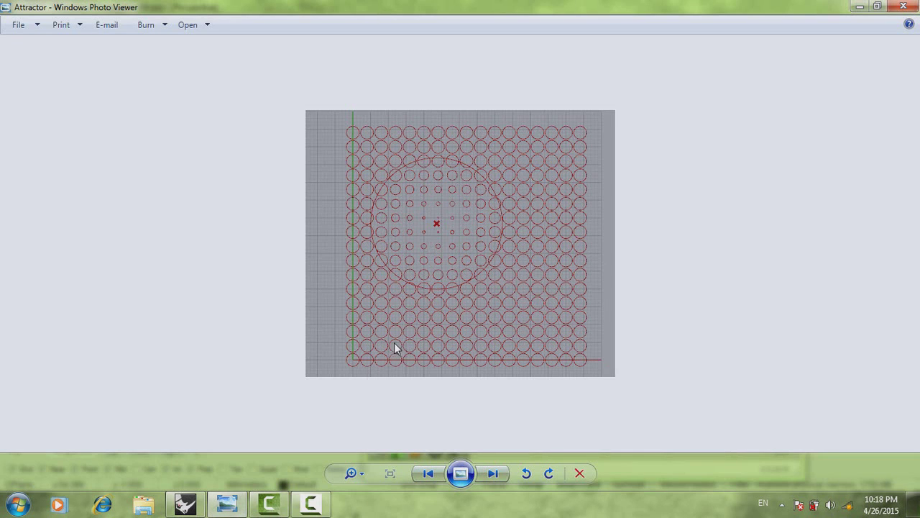
pyautogui.scroll(-3, 458, 259)
pyautogui.click(859, 7)
# Wire the grid Circle output to the Scale component's Geometry and Center inputs and inspect the scaled circles in the Perspective viewport.
pyautogui.scroll(2, 624, 274)
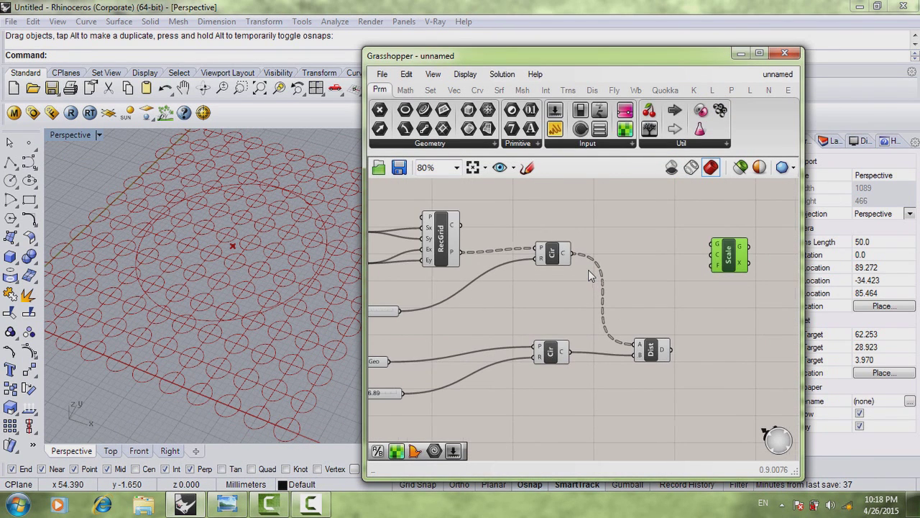
pyautogui.moveTo(573, 252); pyautogui.dragTo(715, 245)
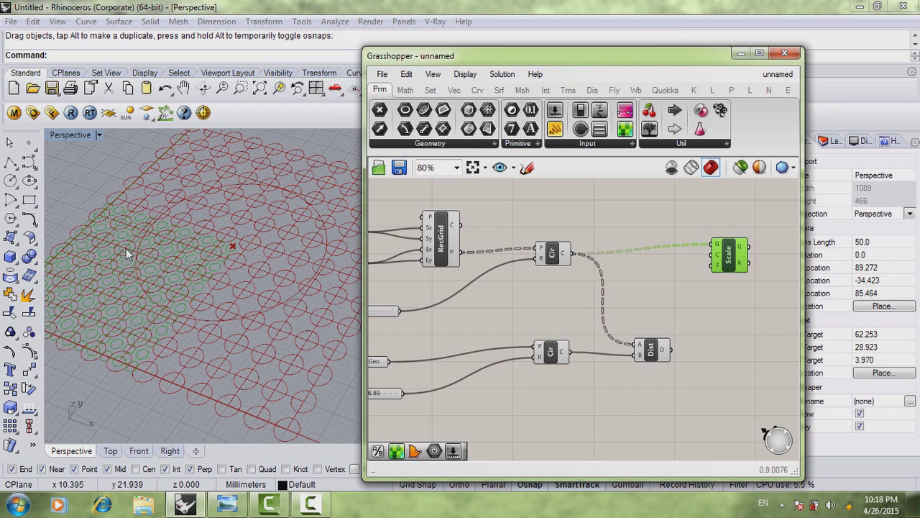
pyautogui.moveTo(574, 256); pyautogui.dragTo(716, 260)
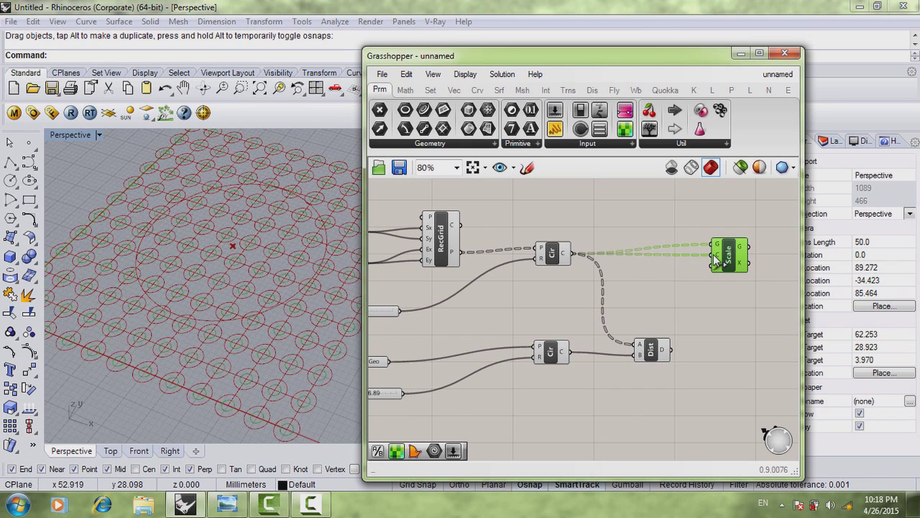
pyautogui.moveTo(254, 256); pyautogui.dragTo(260, 280, button='right')
pyautogui.scroll(8, 260, 280)
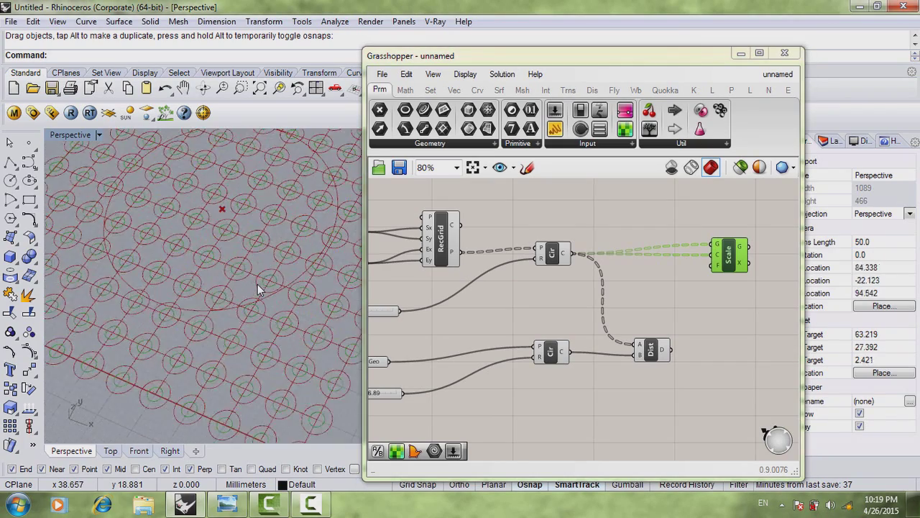
pyautogui.scroll(-8, 261, 280)
pyautogui.scroll(2, 275, 259)
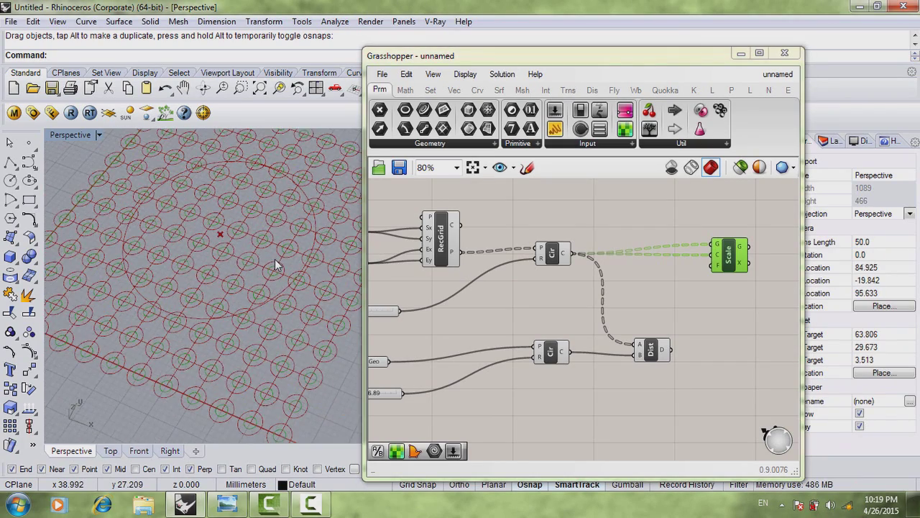
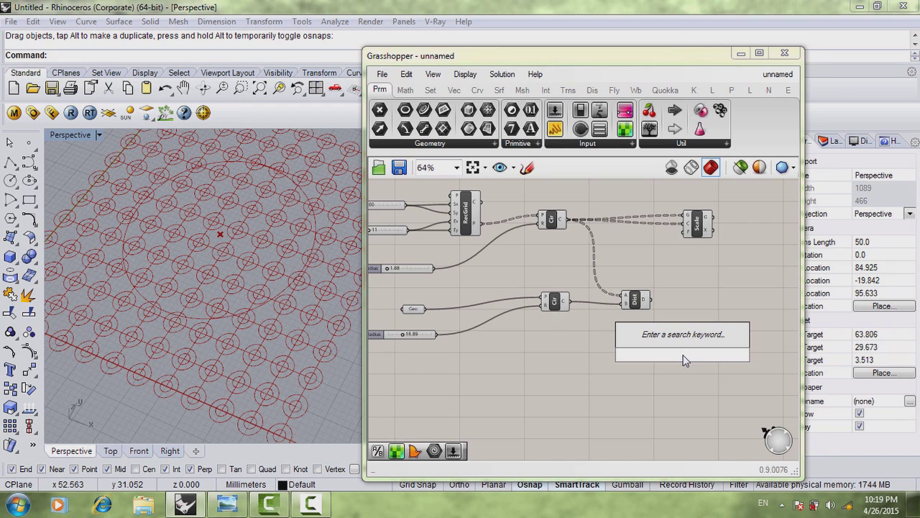
# Add a Minimum component, shift the Distance component beside it, and wire the Distance output to Minimum input A.
pyautogui.press('Escape')
pyautogui.doubleClick(658, 361)
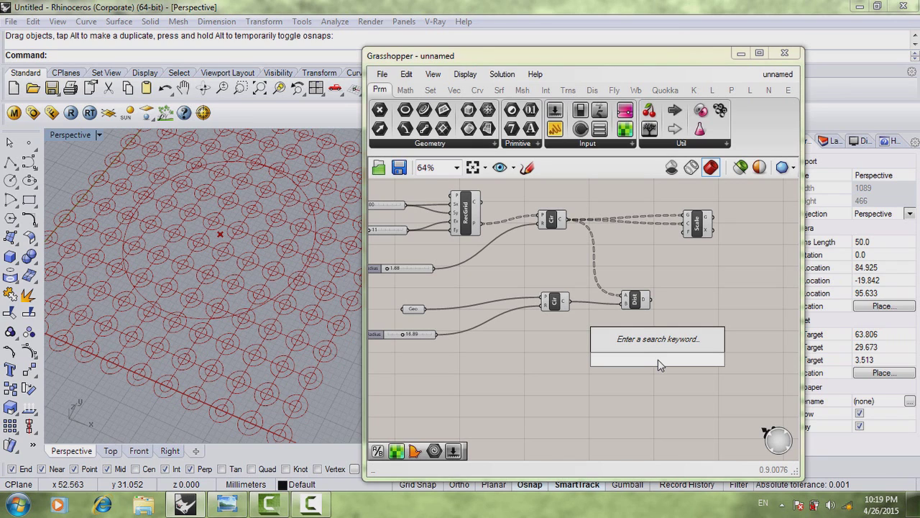
pyautogui.write('minum')
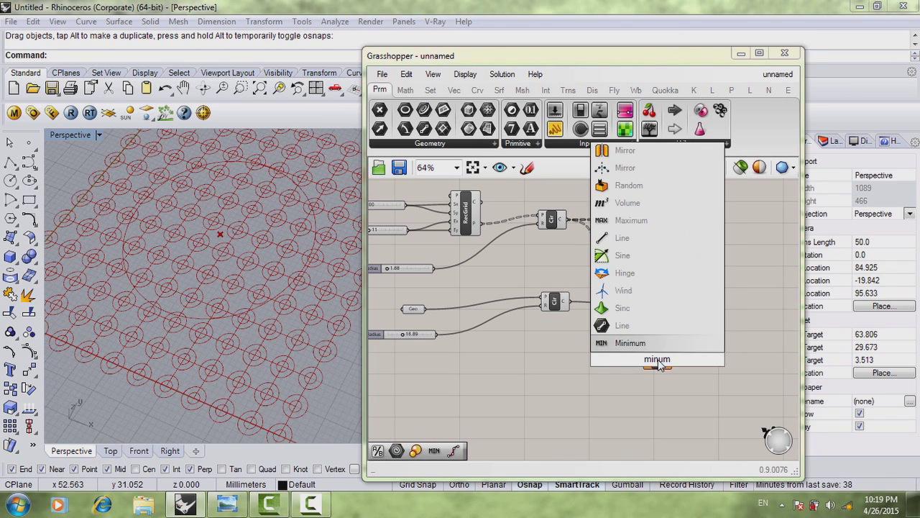
pyautogui.press('Return')
pyautogui.moveTo(658, 361); pyautogui.dragTo(614, 290)
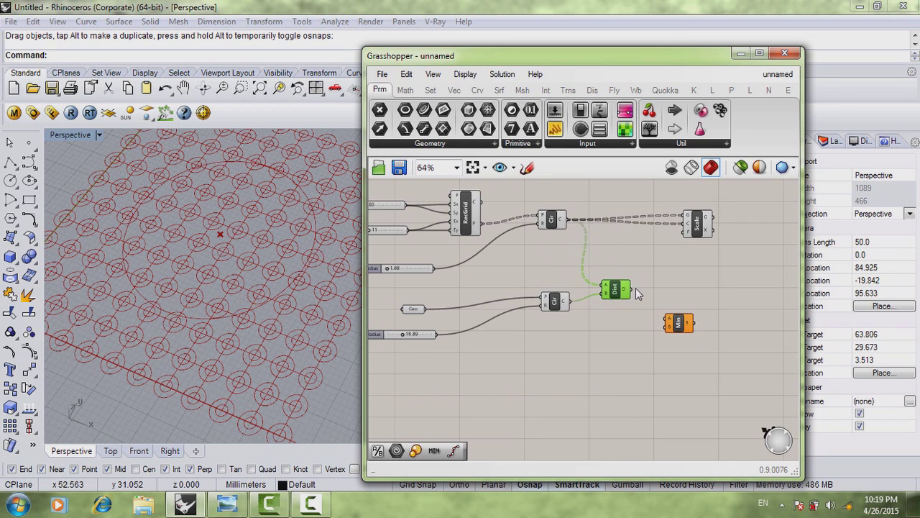
pyautogui.moveTo(644, 310); pyautogui.dragTo(665, 316)
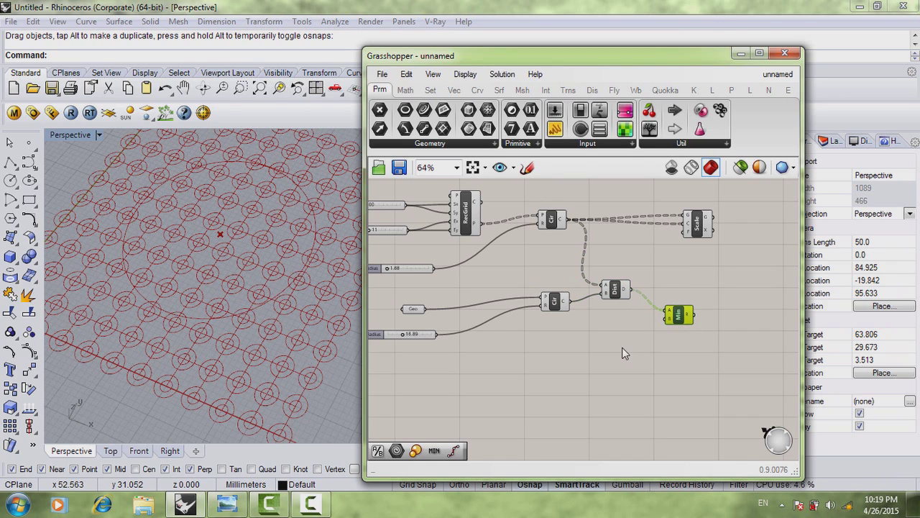
pyautogui.click(624, 353)
# Wire the attractor circle's Radius slider to Minimum input B and reposition the slider and the Minimum component.
pyautogui.moveTo(410, 336); pyautogui.dragTo(421, 333)
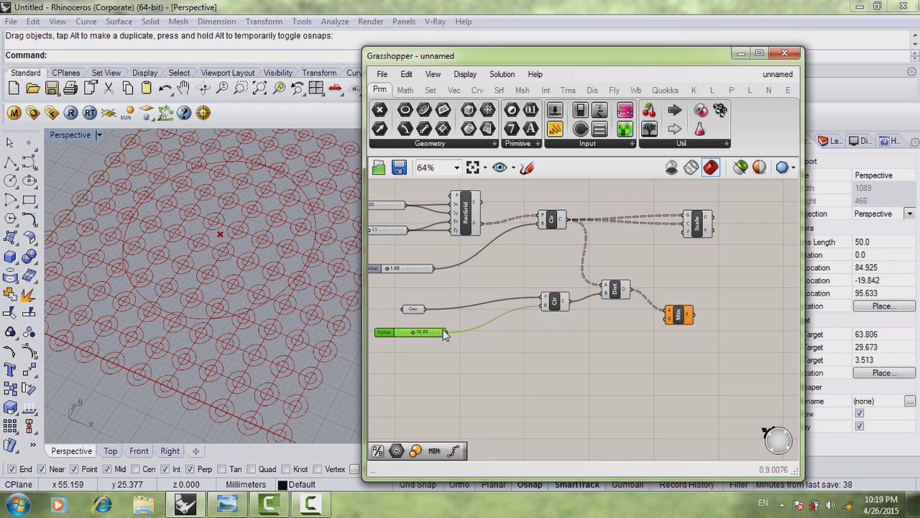
pyautogui.moveTo(446, 333); pyautogui.dragTo(659, 333)
pyautogui.click(541, 351)
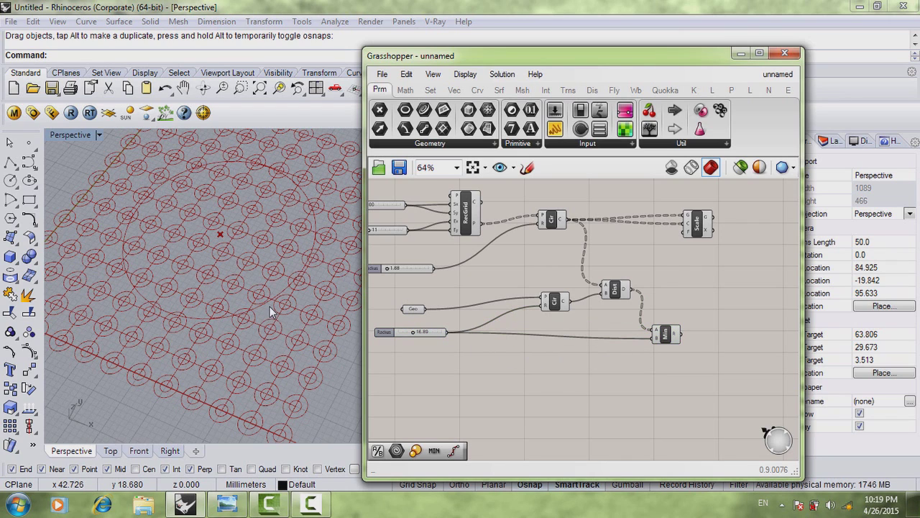
pyautogui.moveTo(644, 359); pyautogui.dragTo(621, 352, button='right')
pyautogui.moveTo(641, 331); pyautogui.dragTo(630, 330)
pyautogui.click(639, 359)
# Add a Division component and wire the Minimum result to its input A.
pyautogui.doubleClick(661, 360)
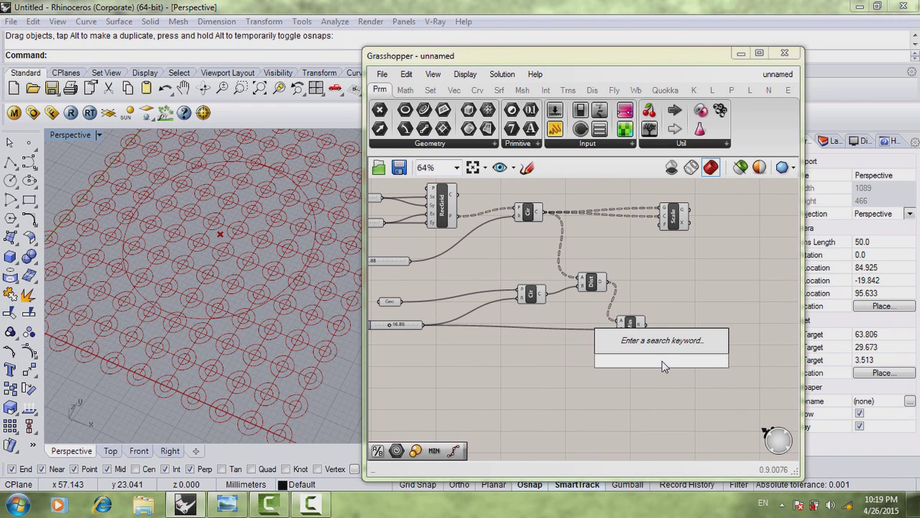
pyautogui.write('a/b')
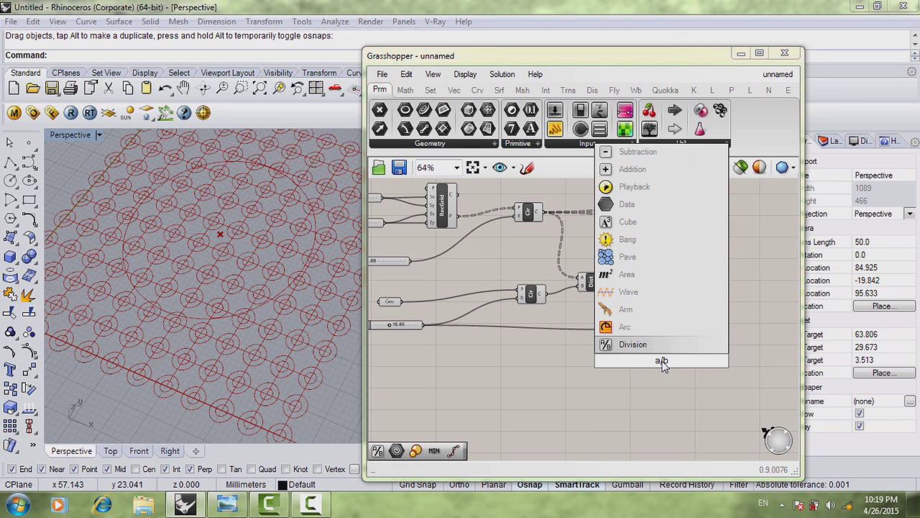
pyautogui.press('Return')
pyautogui.moveTo(661, 361); pyautogui.dragTo(691, 355)
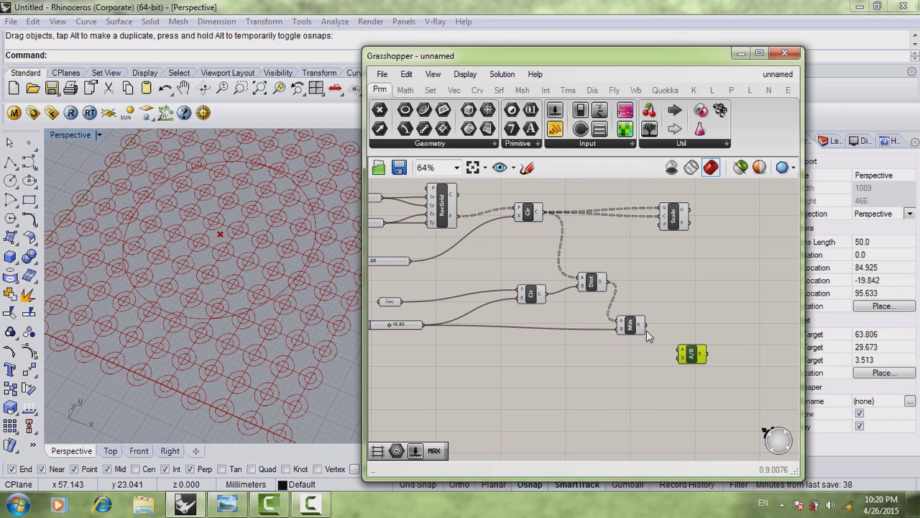
pyautogui.scroll(1, 644, 334)
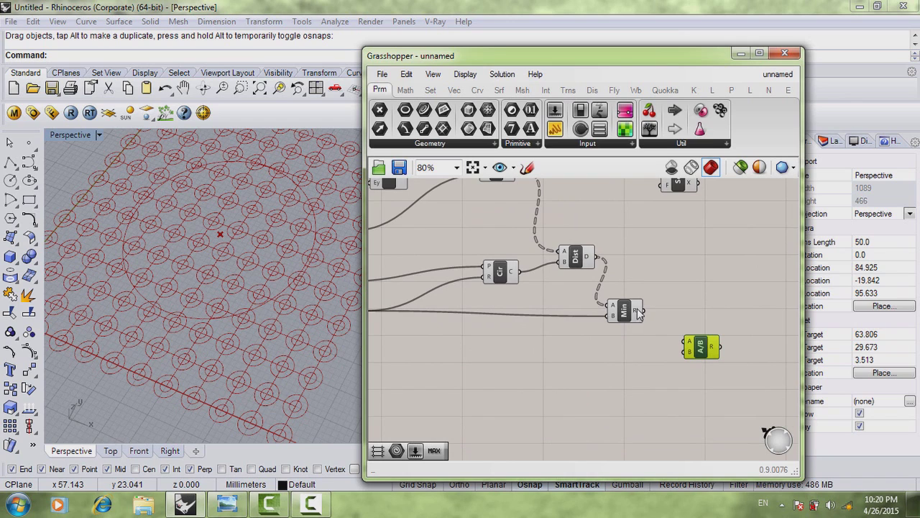
pyautogui.moveTo(638, 310); pyautogui.dragTo(685, 343)
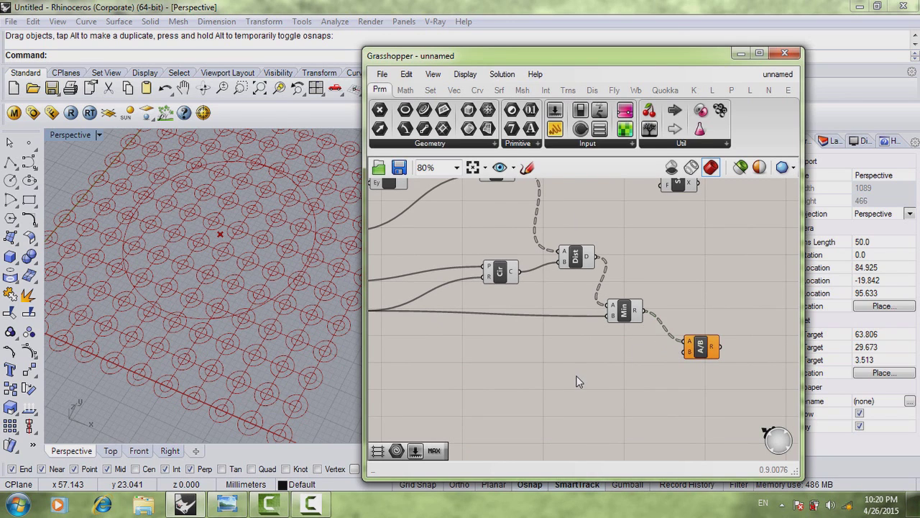
# Wire the attractor circle's Radius slider to input B of the Division component.
pyautogui.scroll(-2, 579, 382)
pyautogui.scroll(1, 460, 316)
pyautogui.click(471, 327)
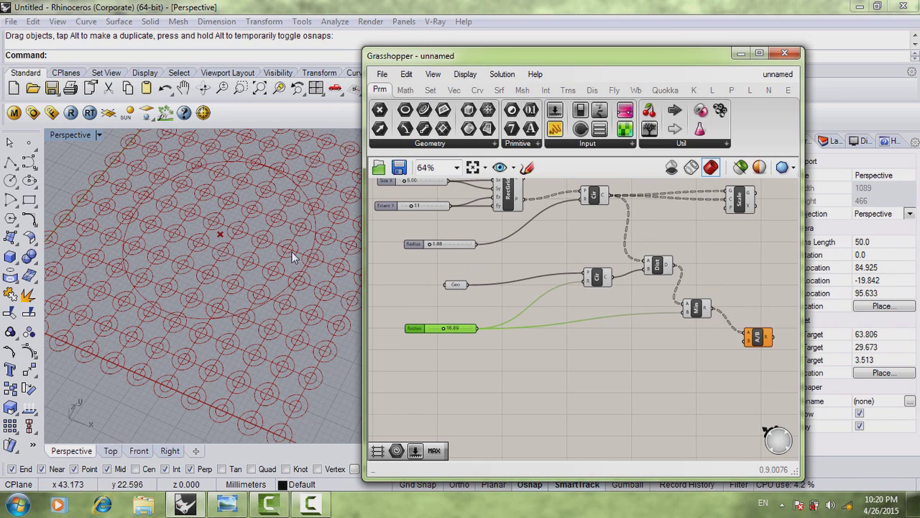
pyautogui.moveTo(483, 332); pyautogui.dragTo(746, 340)
pyautogui.moveTo(630, 366); pyautogui.dragTo(554, 369, button='right')
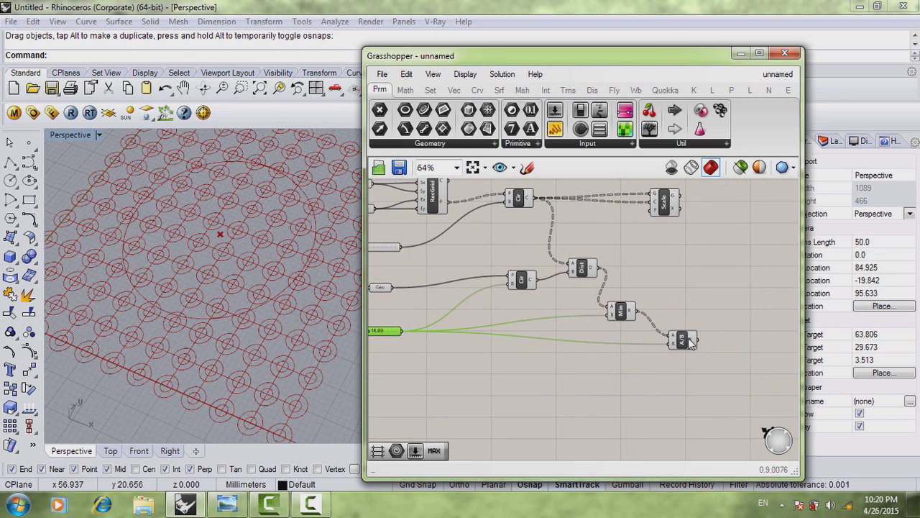
# Tidy the positions of the Division, Minimum and Distance components on the canvas.
pyautogui.moveTo(688, 338); pyautogui.dragTo(674, 325)
pyautogui.moveTo(622, 311); pyautogui.dragTo(620, 299)
pyautogui.moveTo(579, 273); pyautogui.dragTo(574, 268)
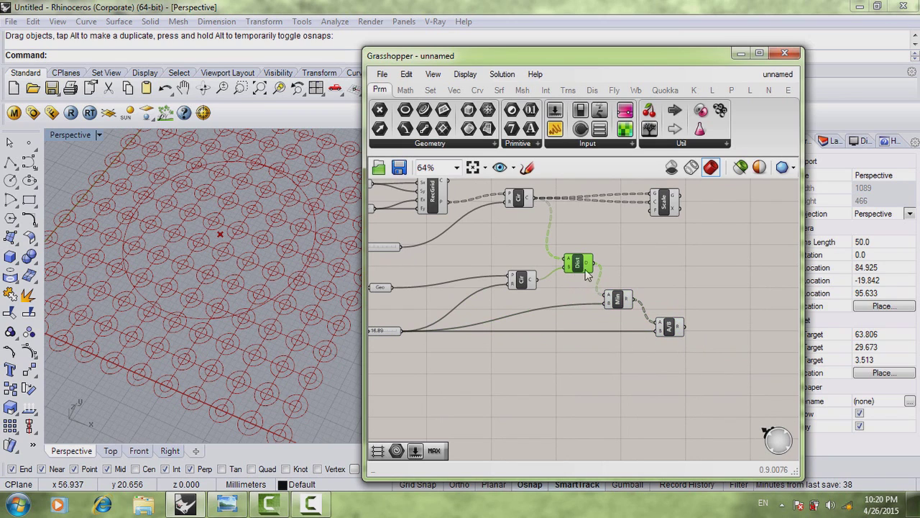
pyautogui.click(617, 298)
pyautogui.click(668, 323)
pyautogui.click(614, 276)
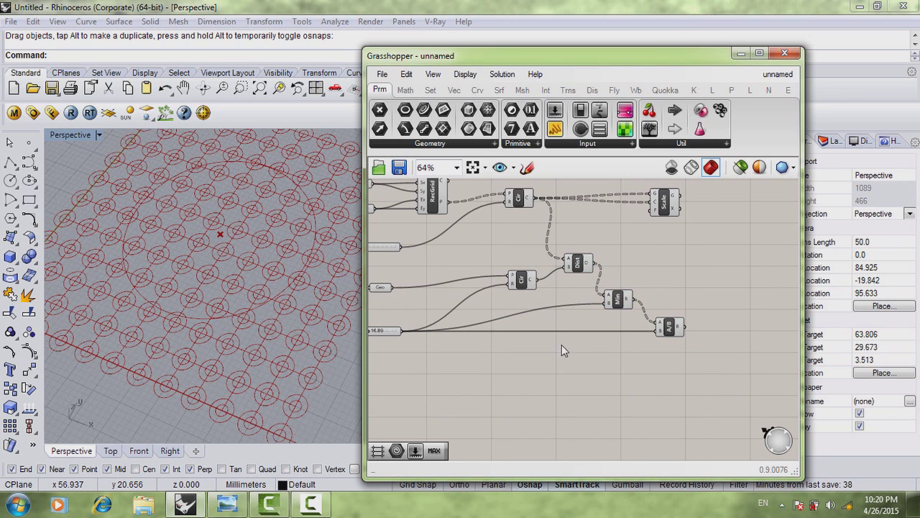
# Move the Scale component further out and wire the Division result to its Factor input.
pyautogui.moveTo(664, 203); pyautogui.dragTo(698, 226)
pyautogui.moveTo(686, 327); pyautogui.dragTo(693, 215)
pyautogui.click(708, 258)
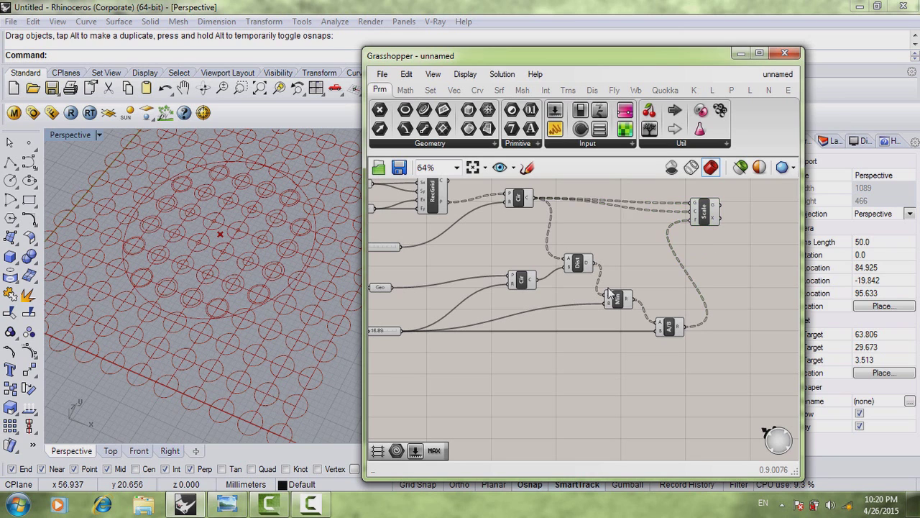
# Turn off the preview of the grid Circle component and the Rectangular Grid component.
pyautogui.scroll(3, 647, 270)
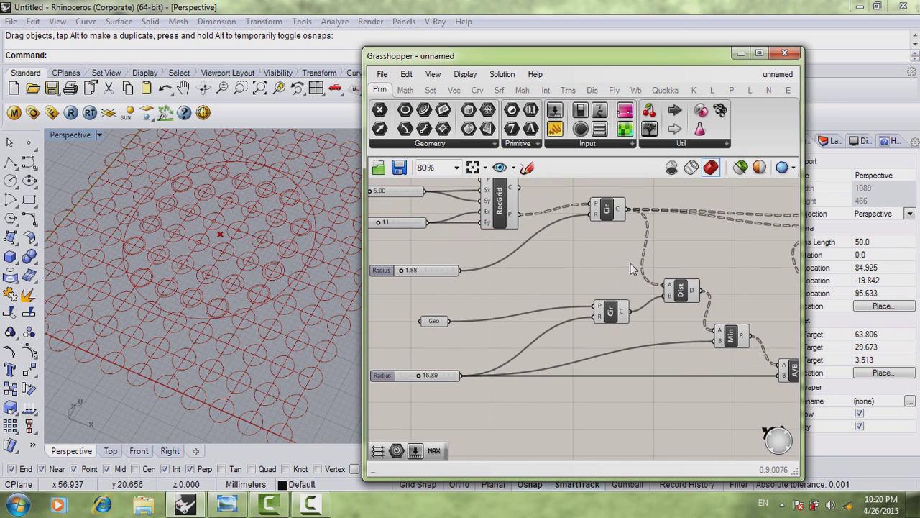
pyautogui.click(607, 214)
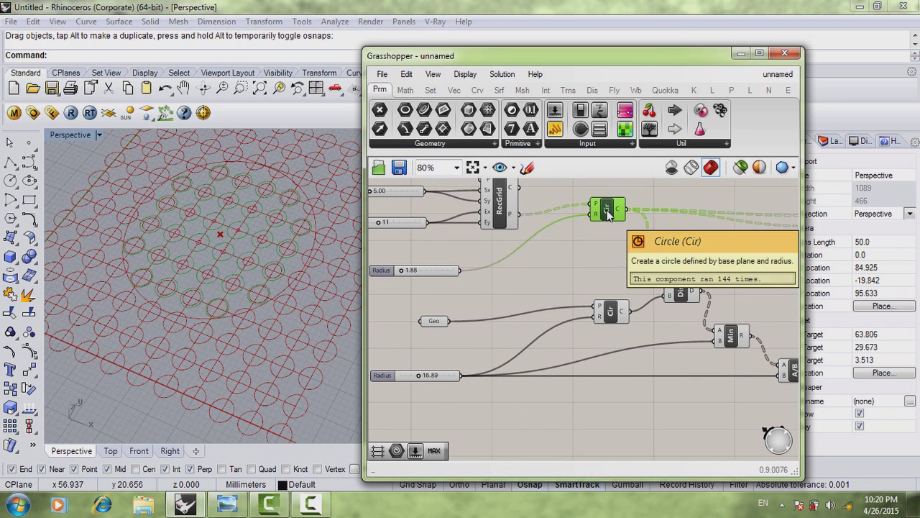
pyautogui.rightClick(607, 214)
pyautogui.click(639, 238)
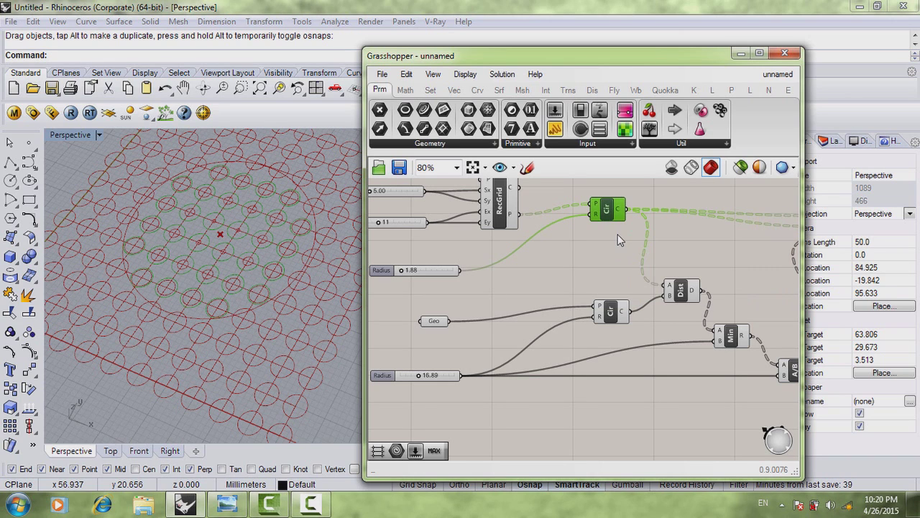
pyautogui.click(508, 220)
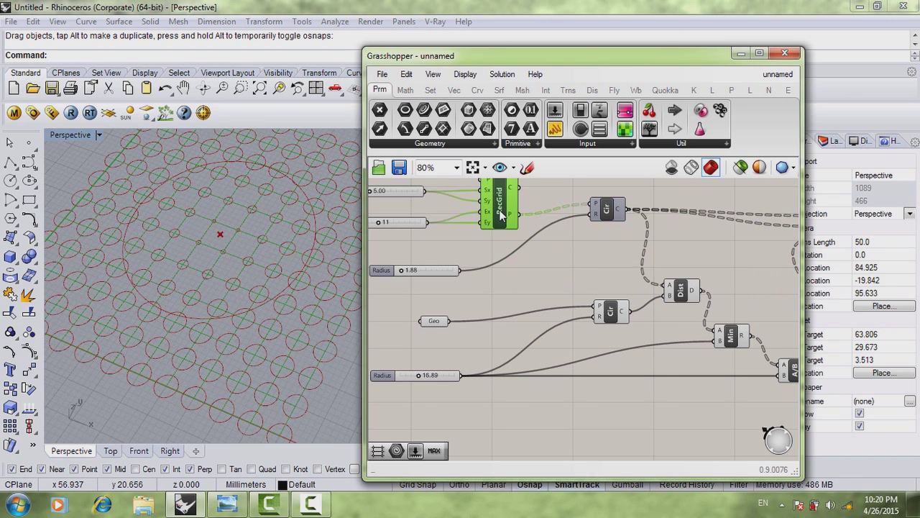
pyautogui.rightClick(502, 213)
pyautogui.click(532, 237)
pyautogui.click(448, 315)
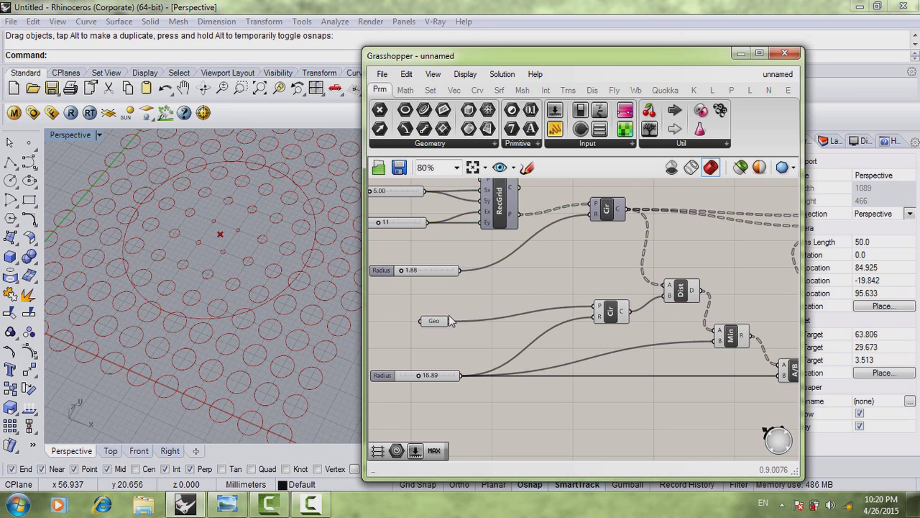
# Select the attractor point in the Perspective viewport and shift it slightly within the grid to test the scaling of the circles.
pyautogui.scroll(-3, 403, 312)
pyautogui.scroll(2, 405, 312)
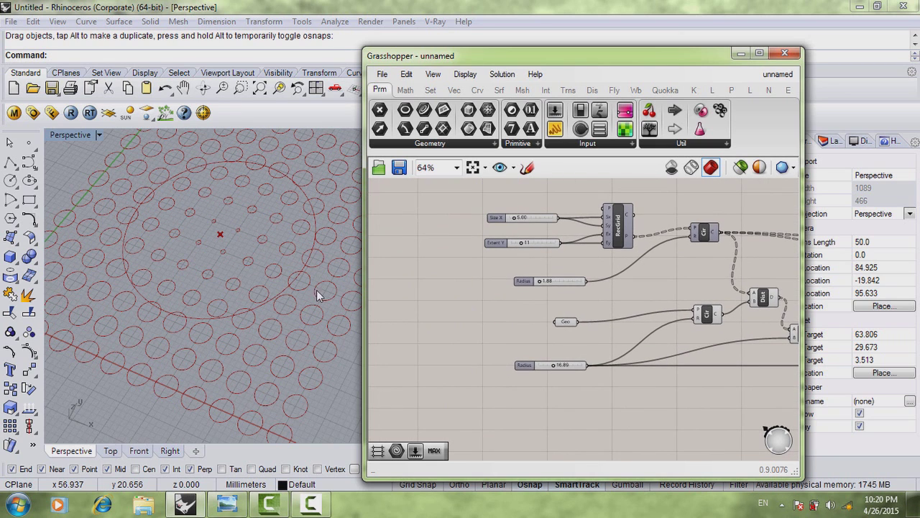
pyautogui.scroll(-3, 231, 284)
pyautogui.scroll(3, 236, 271)
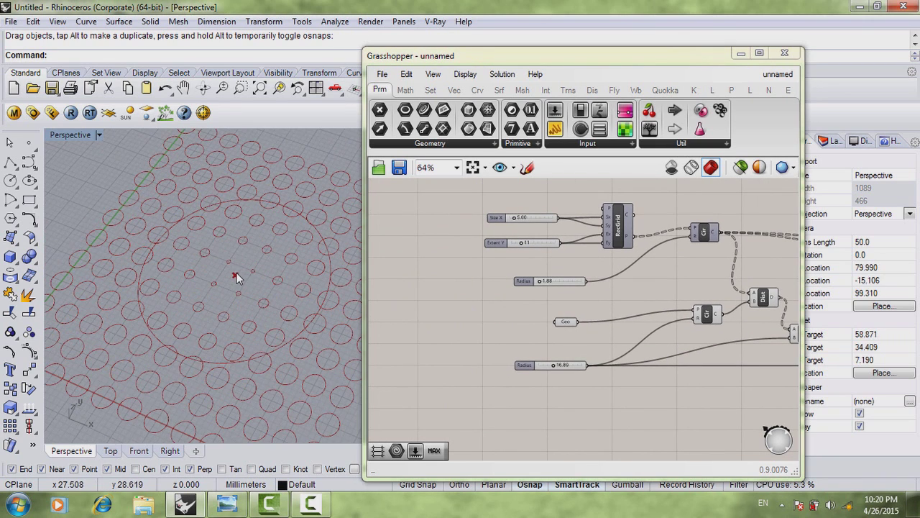
pyautogui.click(199, 284)
pyautogui.moveTo(200, 286)
pyautogui.mouseDown()
pyautogui.moveTo(181, 291)
pyautogui.moveTo(220, 309)
pyautogui.moveTo(229, 253)
pyautogui.moveTo(218, 230)
pyautogui.moveTo(257, 260)
pyautogui.moveTo(240, 272)
pyautogui.moveTo(218, 259)
pyautogui.moveTo(195, 285)
pyautogui.mouseUp()
pyautogui.keyDown('shift'); pyautogui.moveTo(194, 286); pyautogui.dragTo(243, 258, button='right'); pyautogui.keyUp('shift')
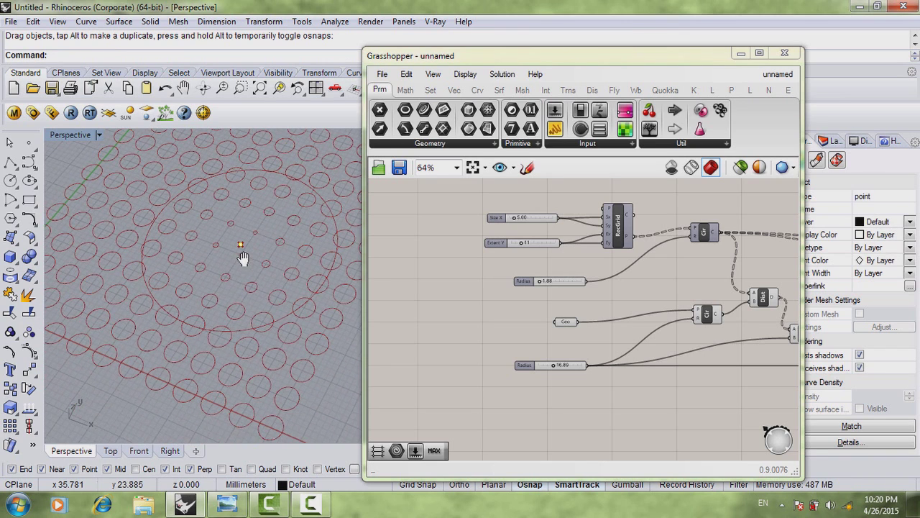
pyautogui.scroll(-2, 251, 273)
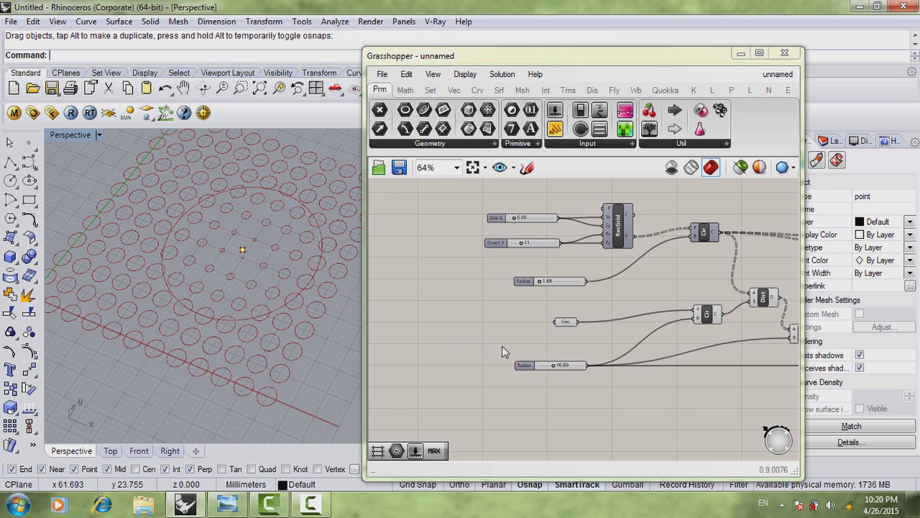
# Set the attractor circle's radius to 15.89 and the grid circles' radius to 2.88.
pyautogui.moveTo(562, 374); pyautogui.dragTo(496, 332, button='right')
pyautogui.scroll(2, 486, 334)
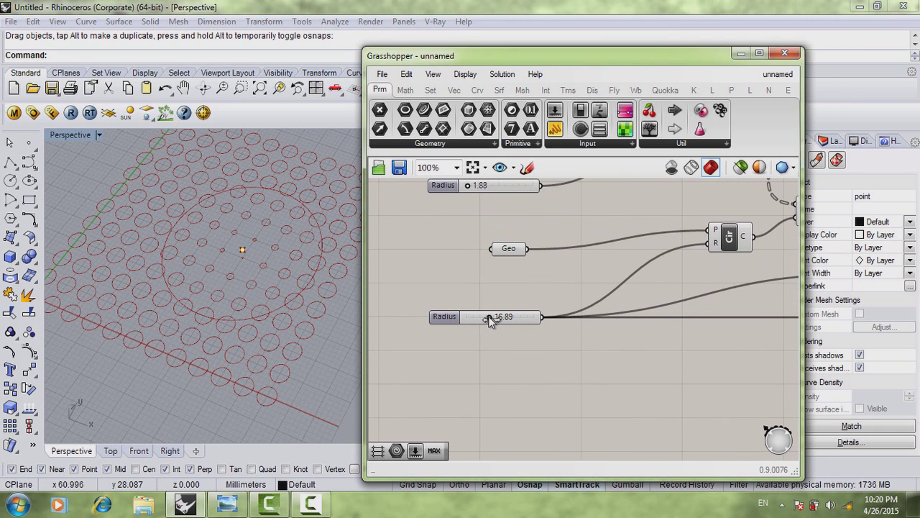
pyautogui.moveTo(489, 317)
pyautogui.mouseDown()
pyautogui.moveTo(480, 317)
pyautogui.moveTo(488, 321)
pyautogui.mouseUp()
pyautogui.moveTo(504, 287); pyautogui.dragTo(506, 328, button='right')
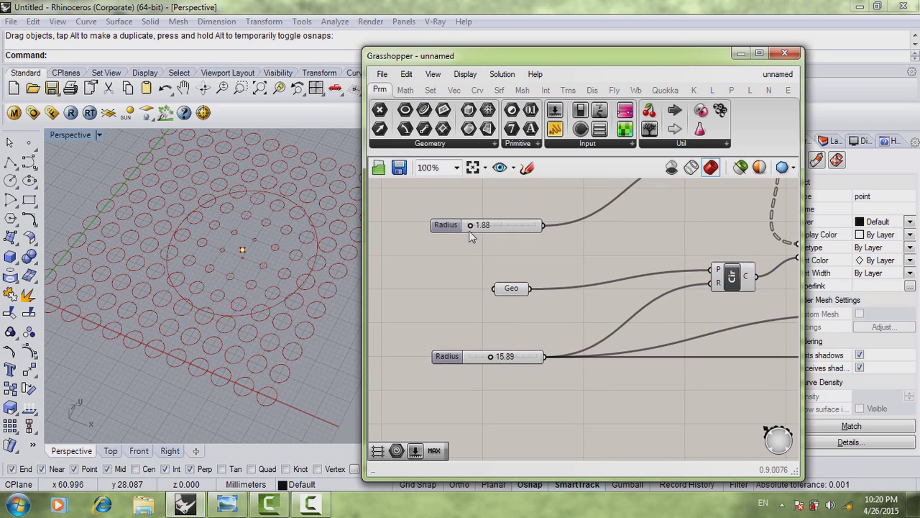
pyautogui.moveTo(471, 228); pyautogui.dragTo(472, 228)
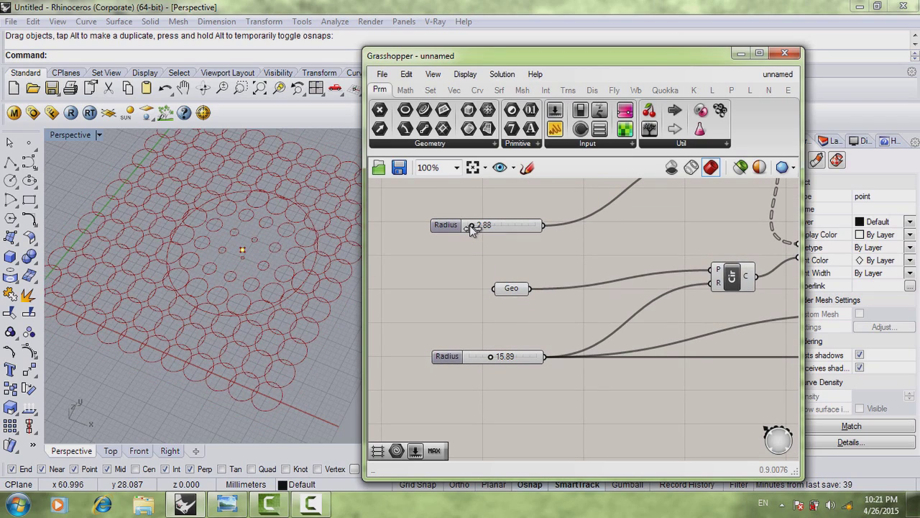
# Set the rectangular grid's extent to 13 cells and try adjusting its cell size.
pyautogui.moveTo(480, 250); pyautogui.dragTo(485, 332, button='right')
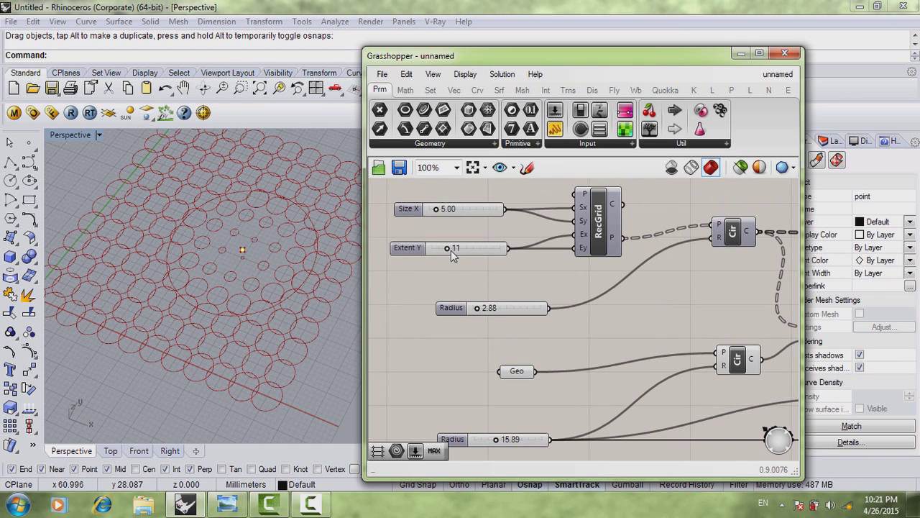
pyautogui.moveTo(450, 250); pyautogui.dragTo(451, 248)
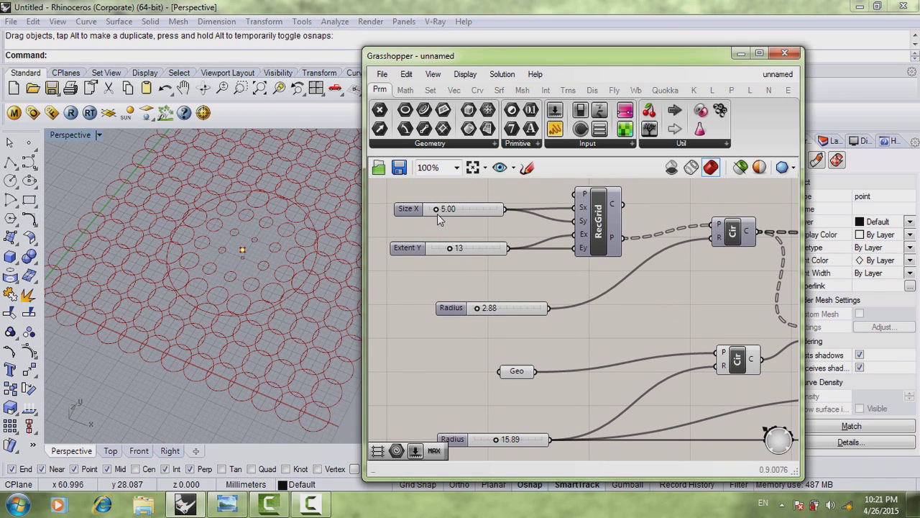
pyautogui.moveTo(437, 213); pyautogui.dragTo(434, 209)
pyautogui.click(442, 248)
# Enlarge the attractor circle by setting its radius to 21.89.
pyautogui.scroll(-2, 501, 331)
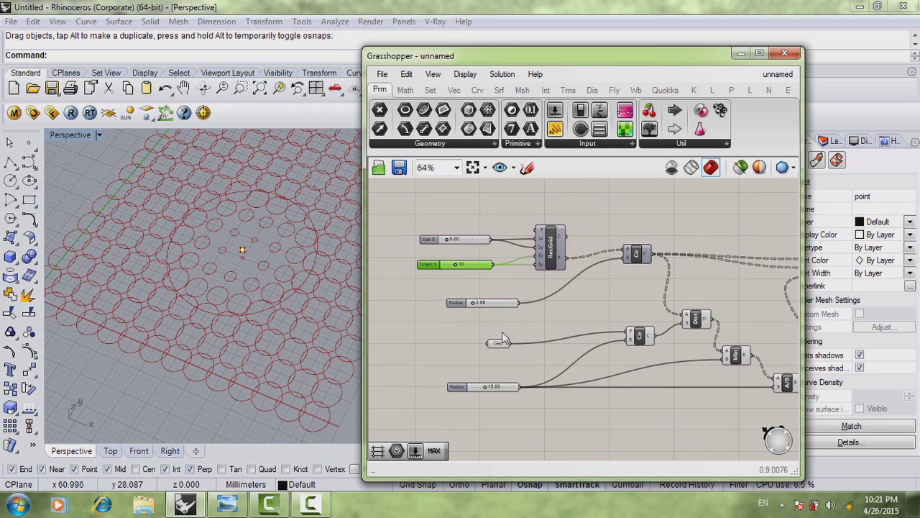
pyautogui.scroll(2, 568, 331)
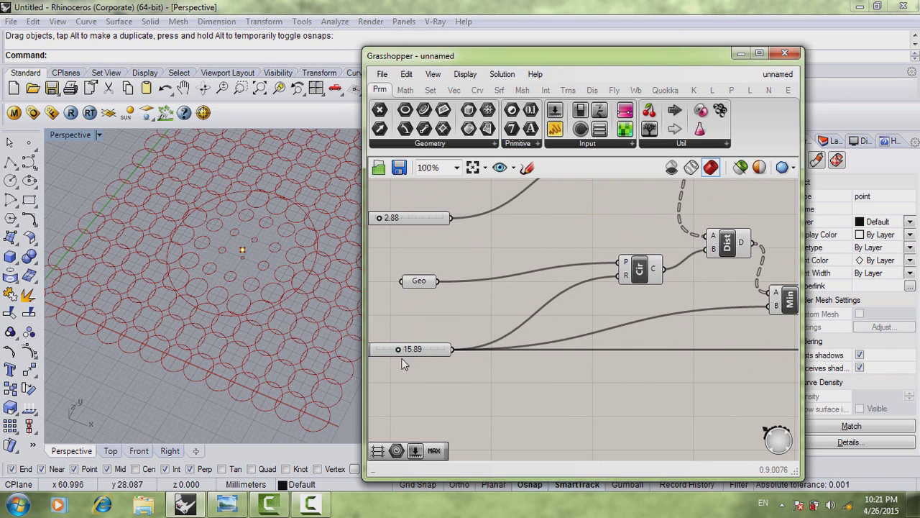
pyautogui.moveTo(398, 350); pyautogui.dragTo(406, 347)
pyautogui.scroll(-2, 486, 383)
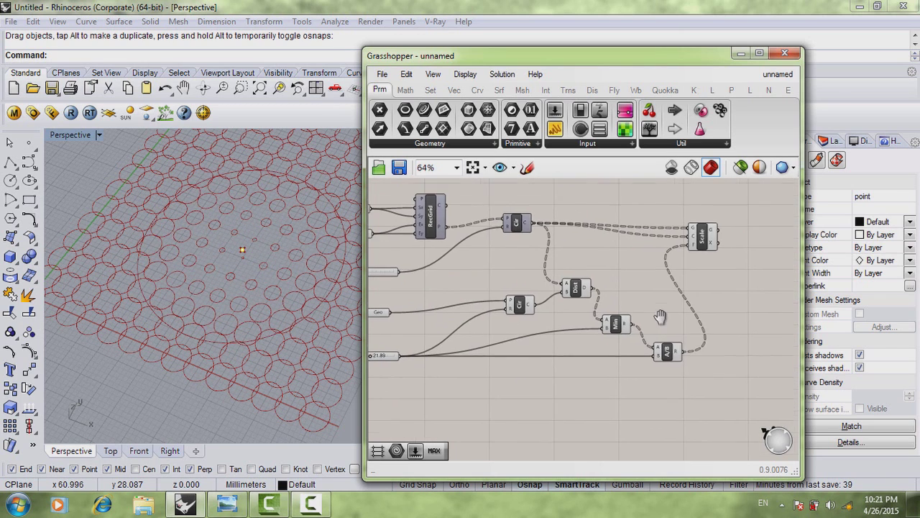
# Nudge the Scale and Minimum components slightly upward on the canvas to tidy the definition's layout.
pyautogui.moveTo(711, 245); pyautogui.dragTo(718, 230)
pyautogui.click(726, 269)
pyautogui.moveTo(596, 284); pyautogui.dragTo(636, 309, button='right')
pyautogui.scroll(-2, 652, 303)
pyautogui.scroll(2, 652, 303)
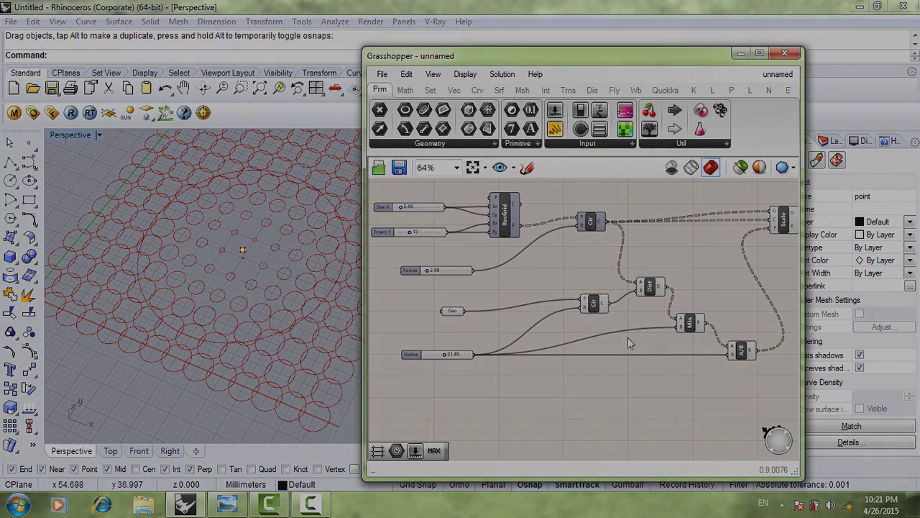
pyautogui.moveTo(637, 329); pyautogui.dragTo(614, 338, button='right')
pyautogui.click(758, 232)
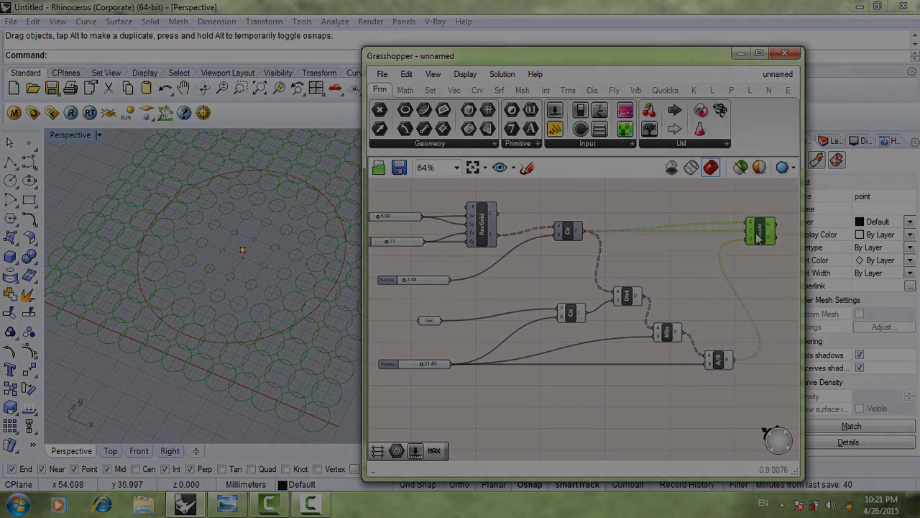
pyautogui.click(761, 267)
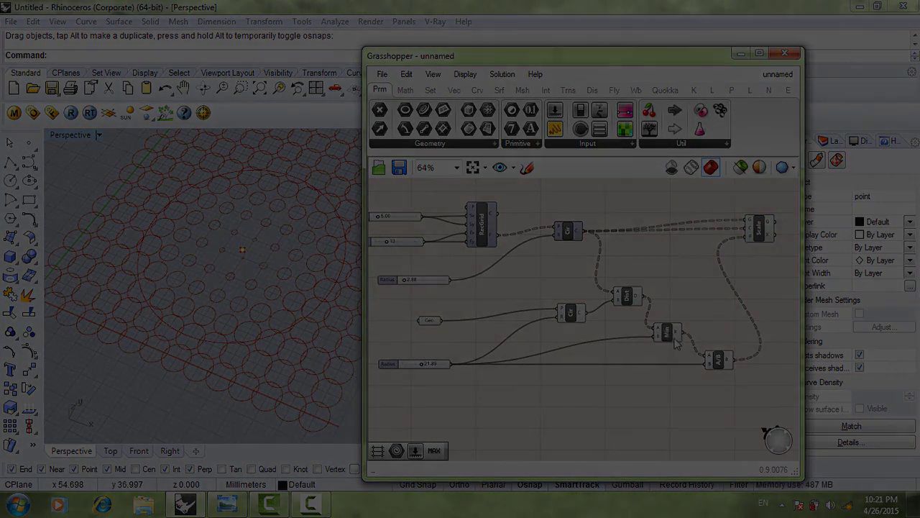
pyautogui.scroll(2, 676, 338)
pyautogui.scroll(-2, 675, 342)
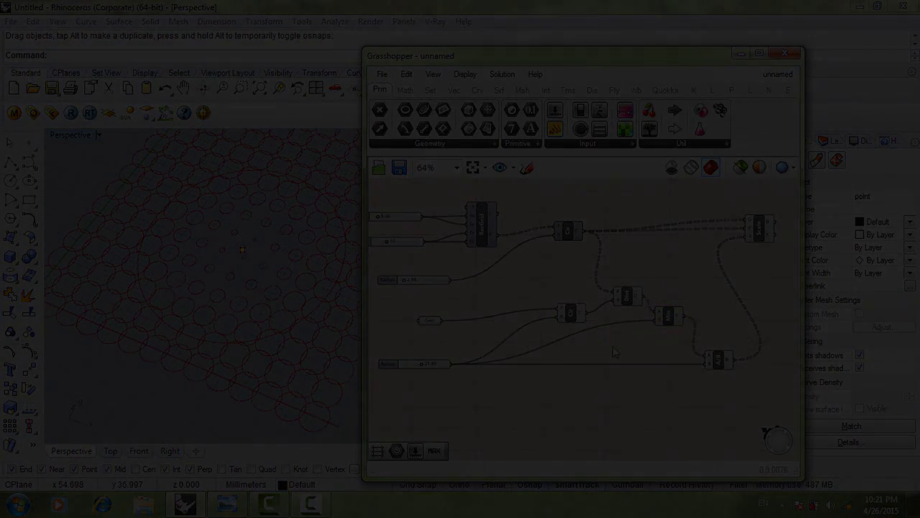